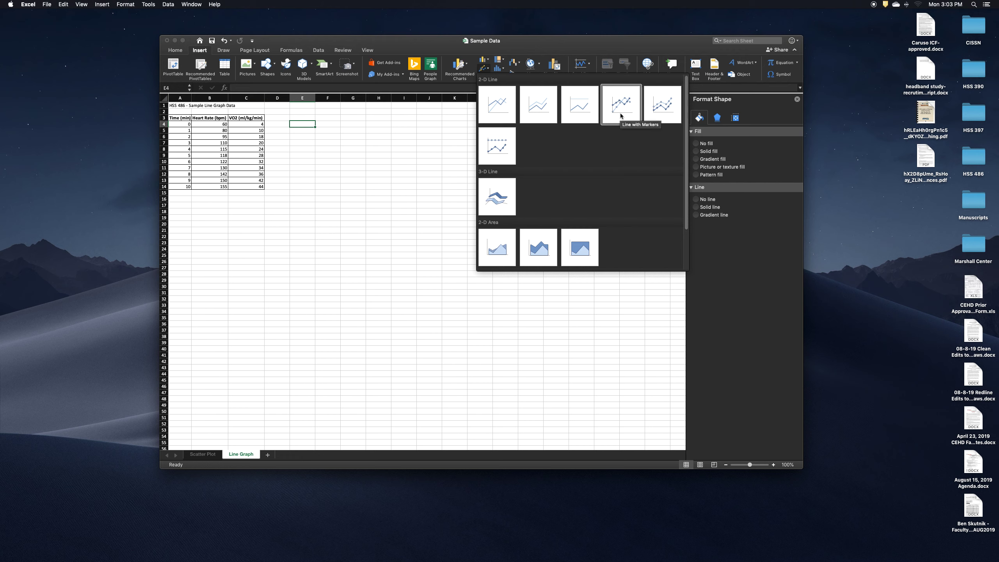
Insert an empty Line with Markers chart beside the data table and enlarge it to span about columns D to P, rows 2 to 32
click(621, 116)
drag(441, 297, 363, 176)
drag(419, 196, 583, 302)
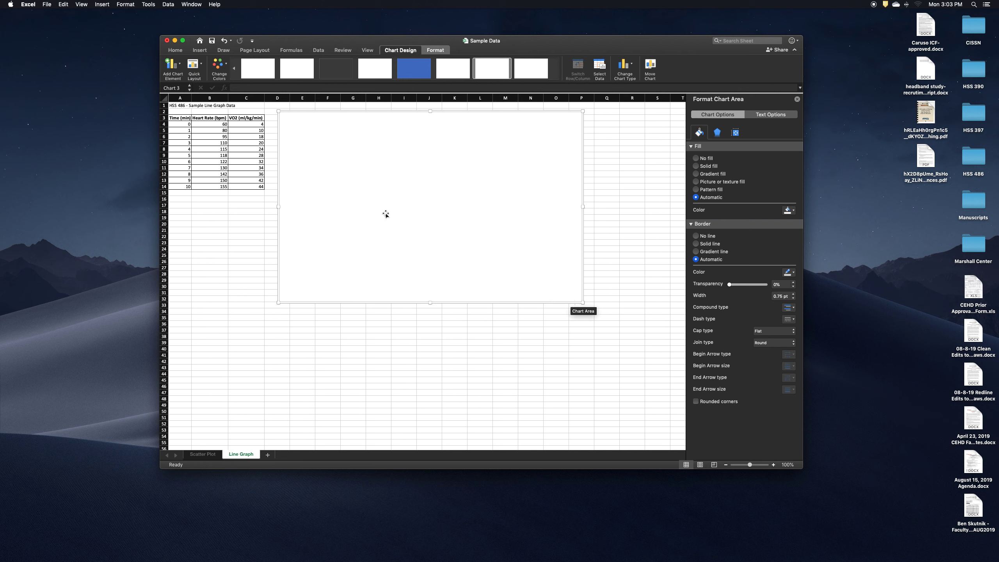
Open the chart's data source, add a first series, and set the horizontal category labels to the Time values in A4:A14
right_click(366, 163)
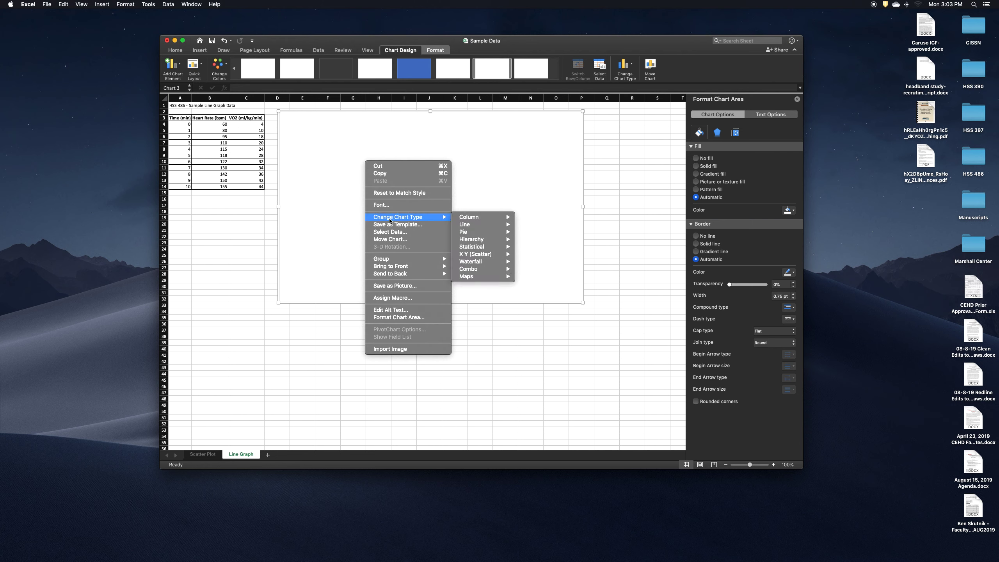
click(389, 231)
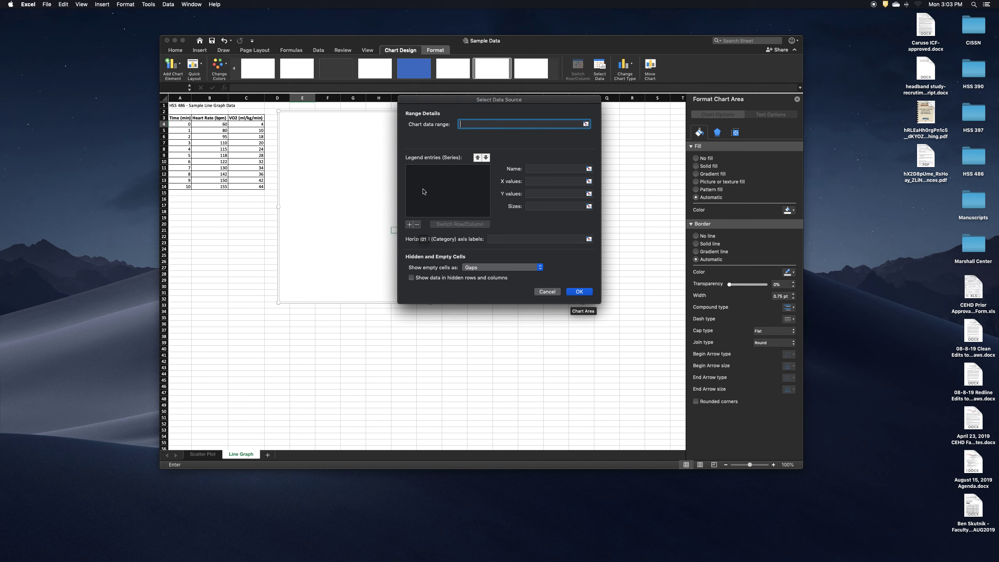
click(409, 225)
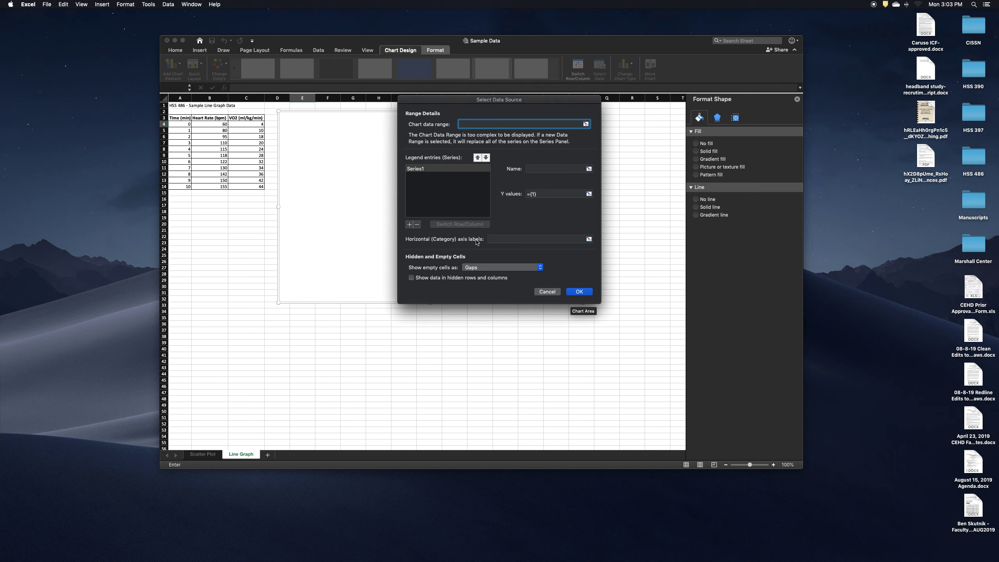
click(497, 239)
click(184, 124)
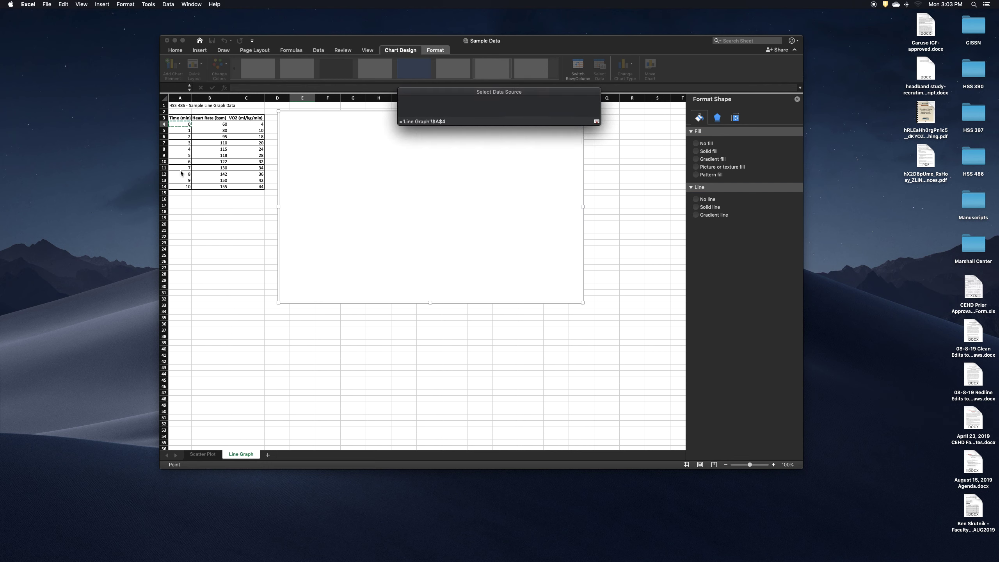
drag(181, 173, 185, 187)
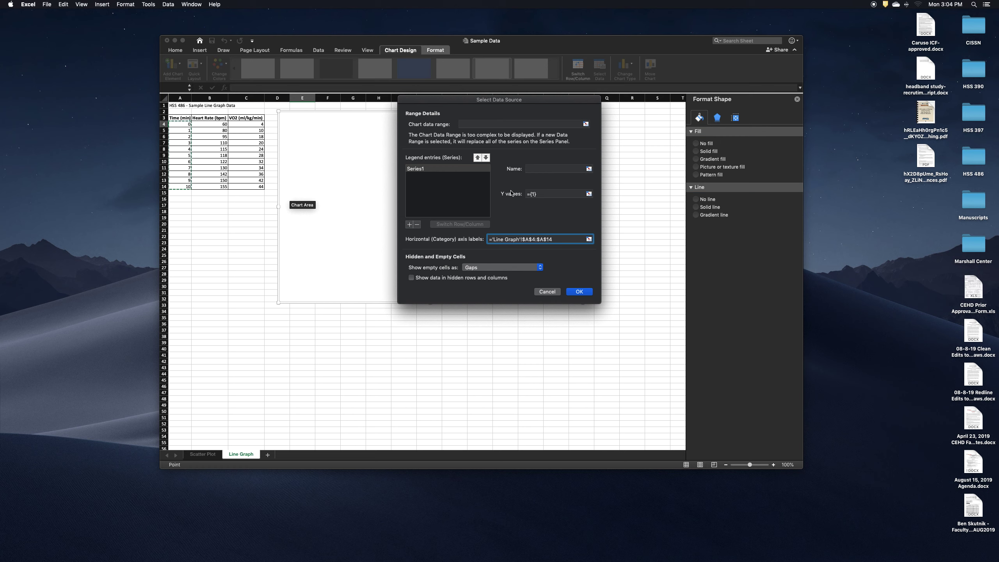
Set the first series' Y values to B4:B14 and name the series Heart Rate
click(532, 194)
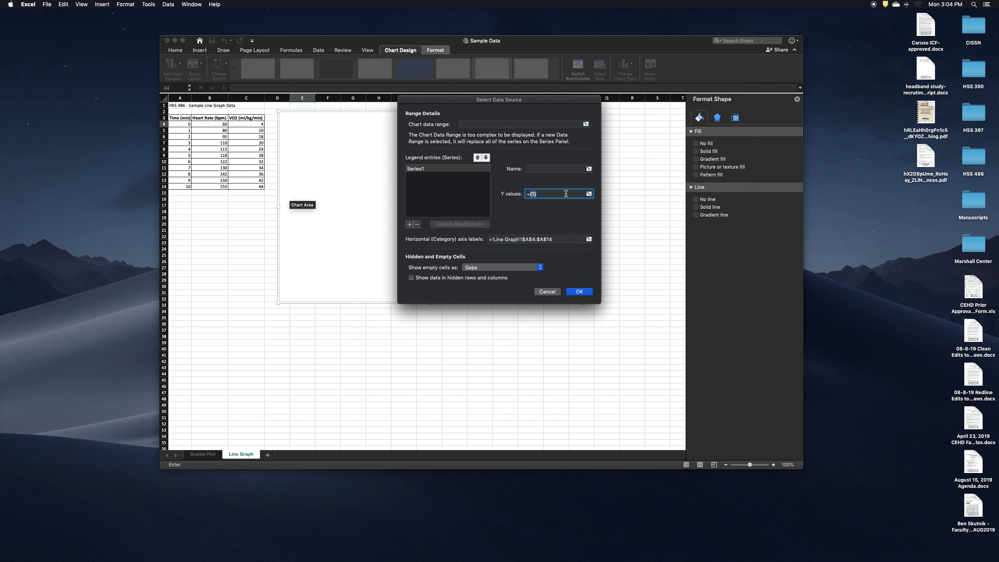
click(209, 125)
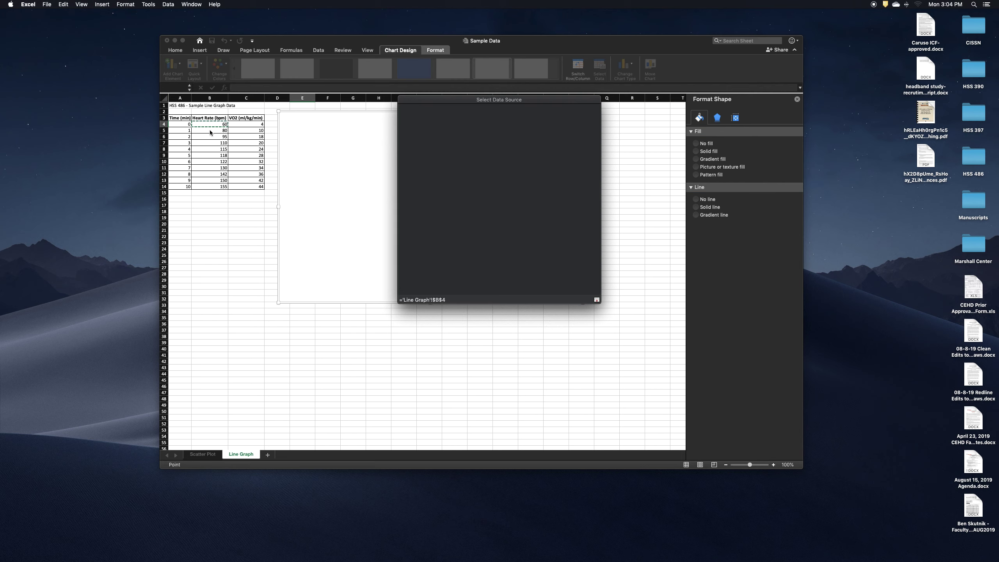
drag(209, 133, 211, 187)
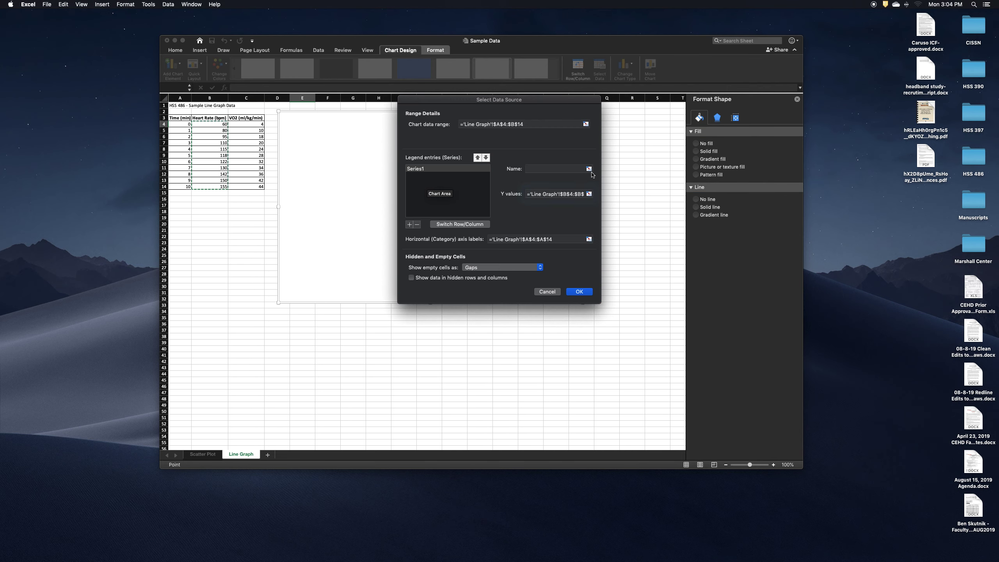
click(541, 168)
text(Heart Rate)
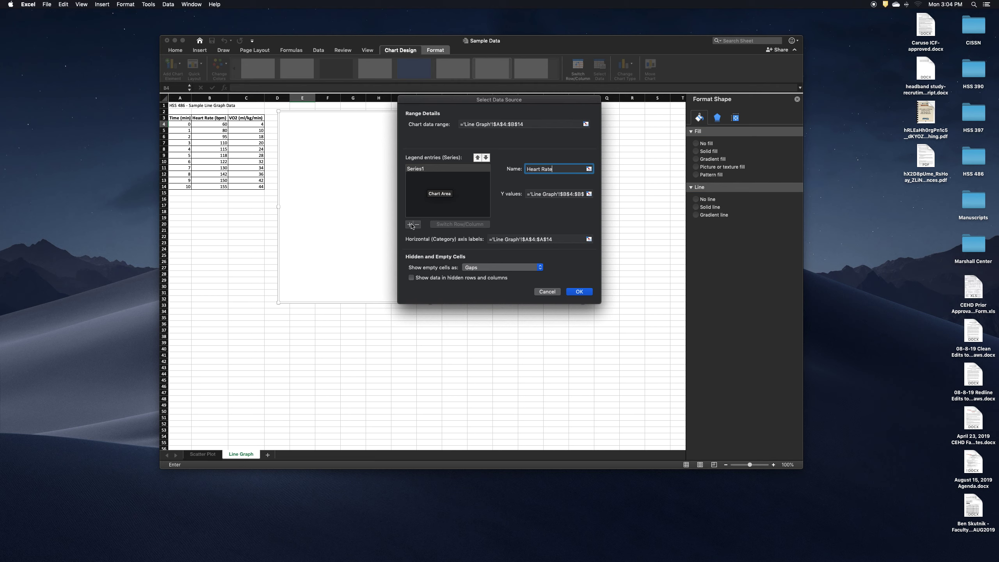
Add a second series named VO2 with category labels A4:A14 and Y values C4:C14, and apply the data source
click(411, 225)
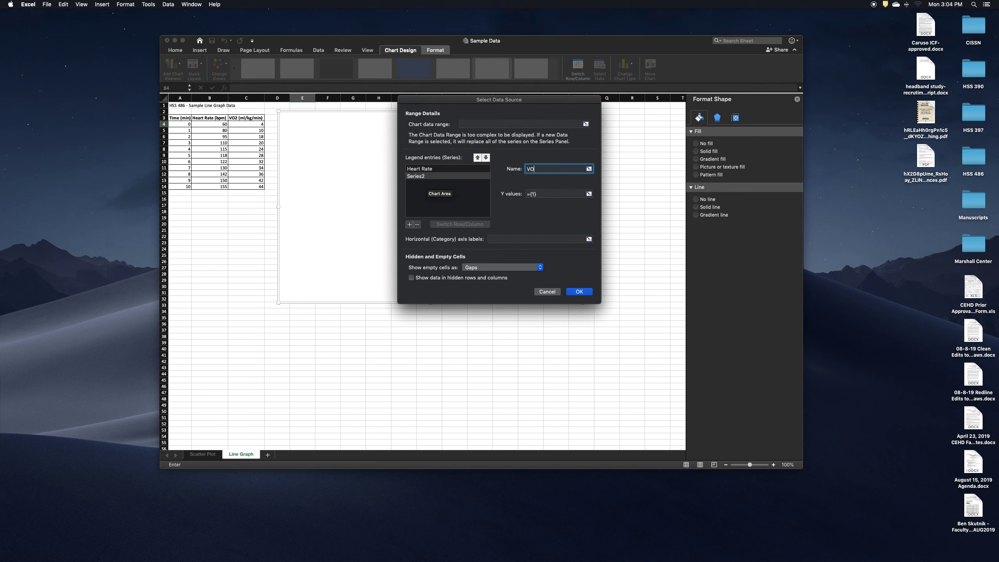
text(VO2)
click(504, 240)
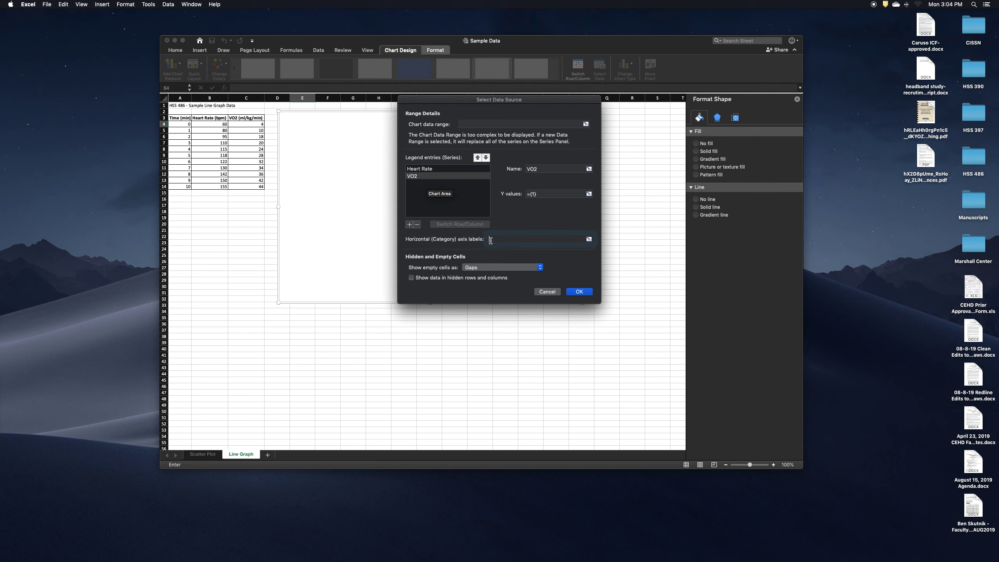
click(187, 129)
drag(186, 125, 185, 186)
click(571, 193)
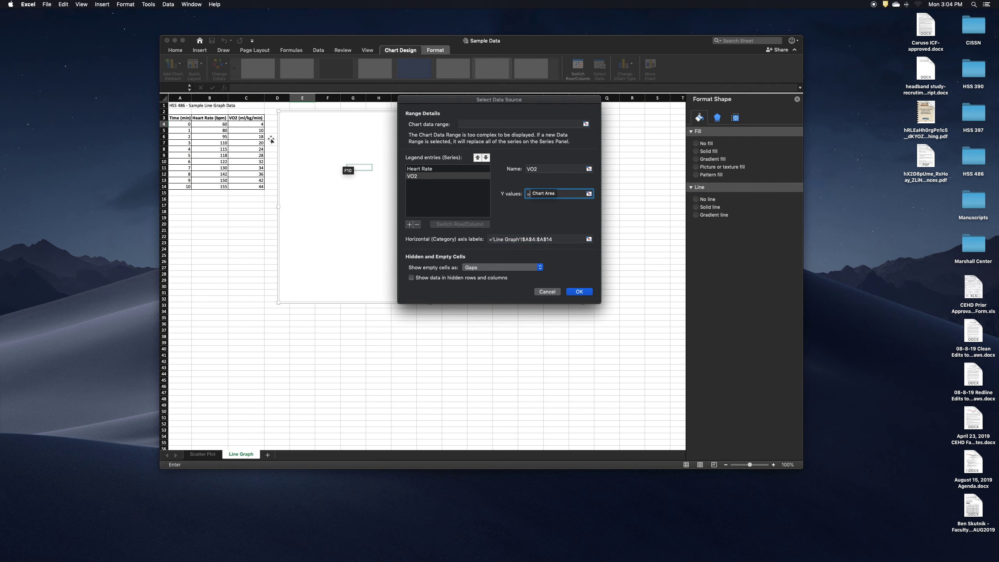
drag(247, 124, 245, 186)
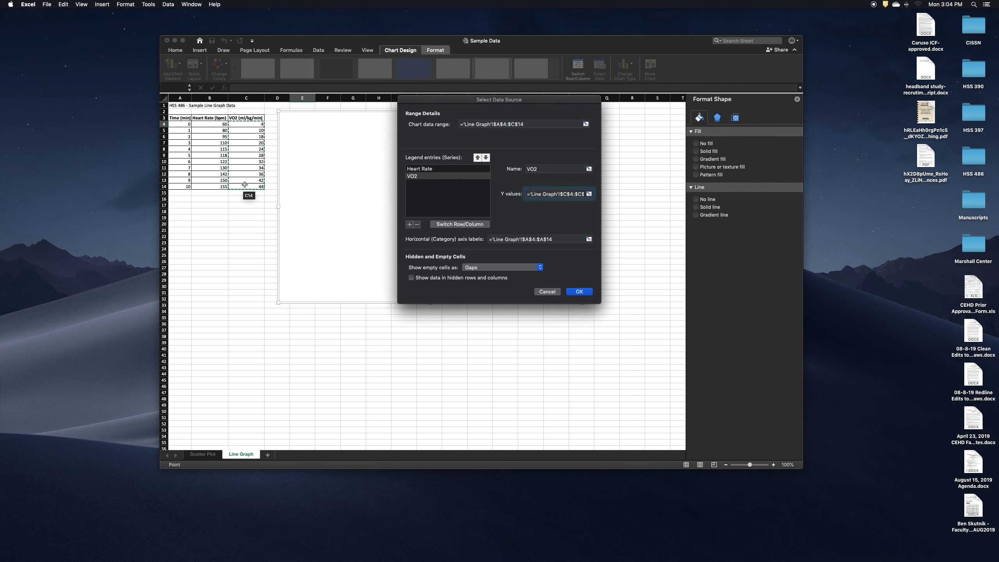
click(579, 292)
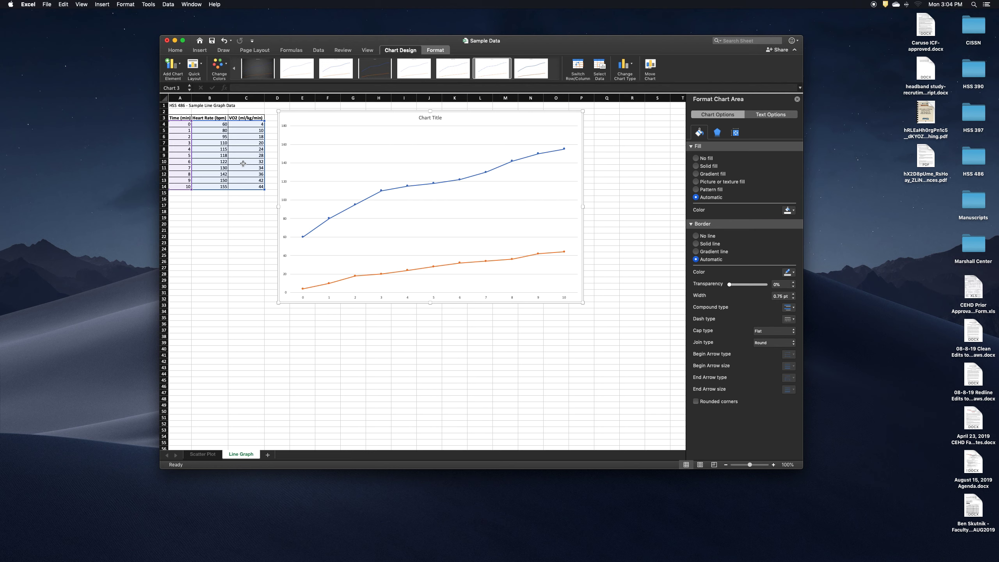
Plot the VO2 series on the secondary axis
click(330, 283)
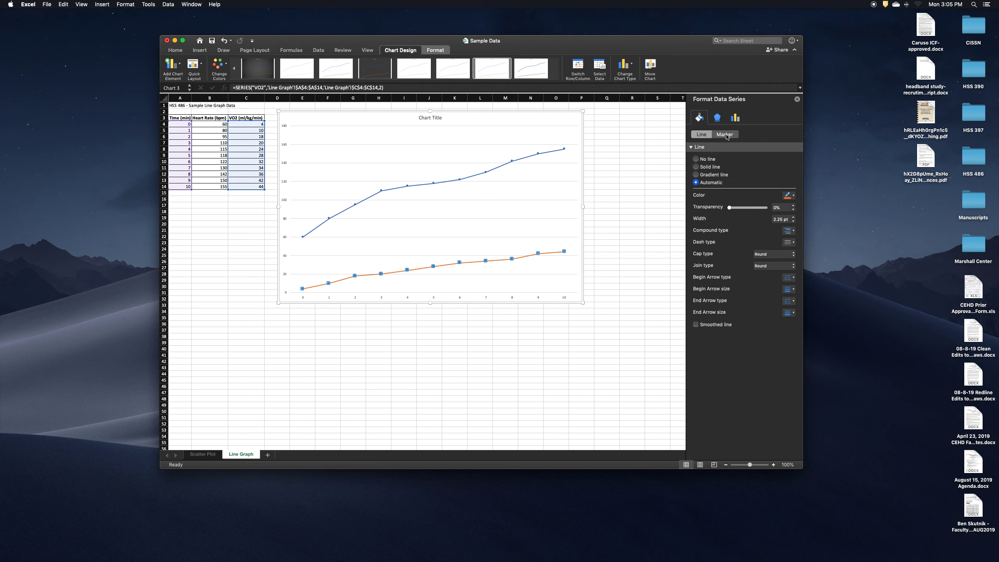
click(735, 118)
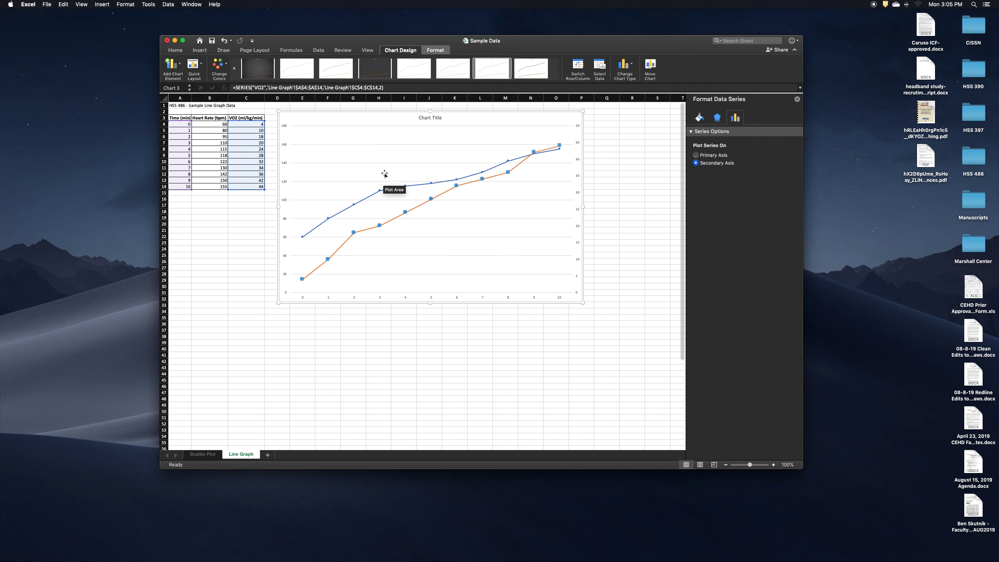
Change the chart title to "Heart Rate and VO2 Response to Exercise"
click(433, 119)
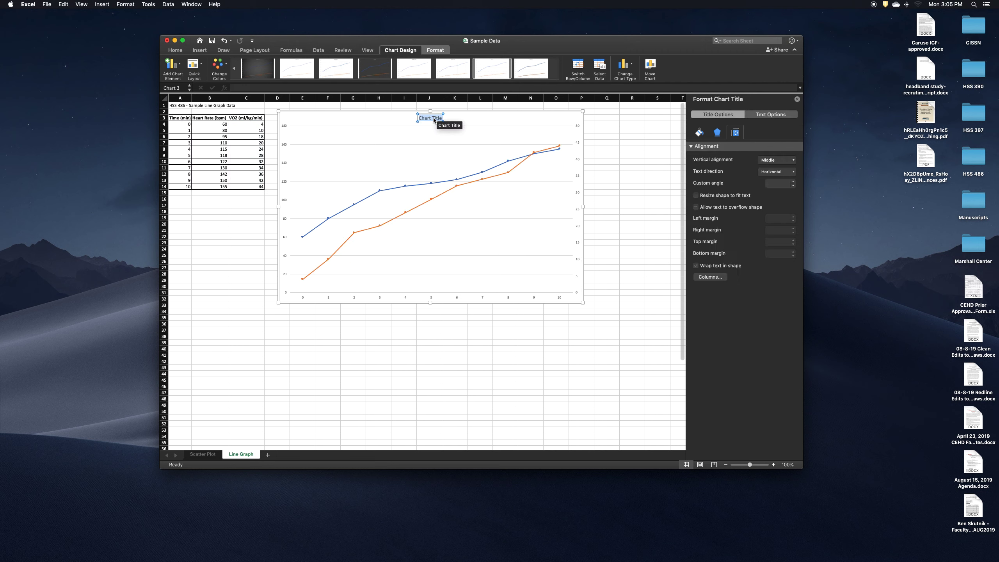
text(Heart Rate and VO2 response to Exercise)
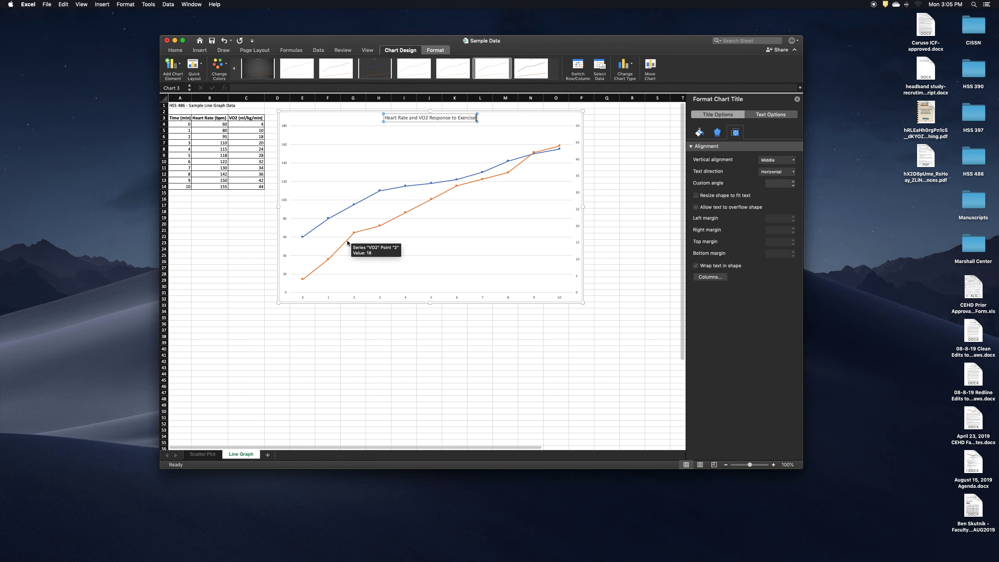
Add a primary horizontal axis title reading "Time (min)" to the chart
click(285, 145)
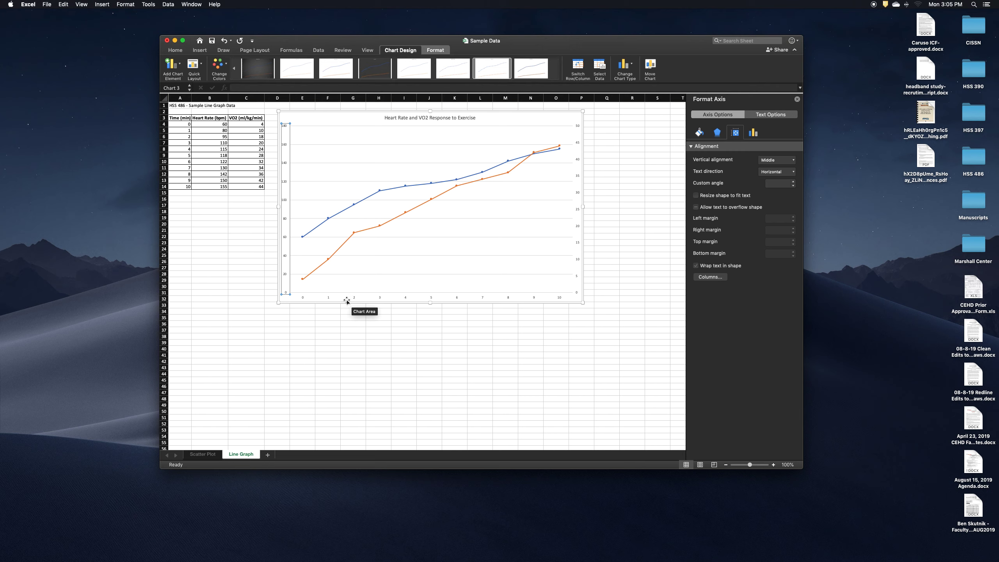
click(180, 70)
mouse_move(198, 87)
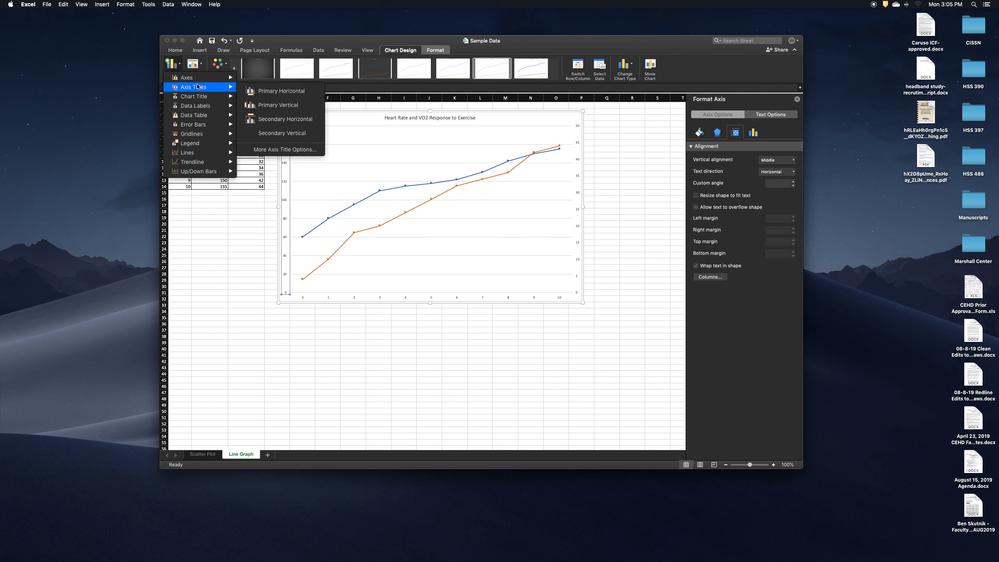
click(281, 92)
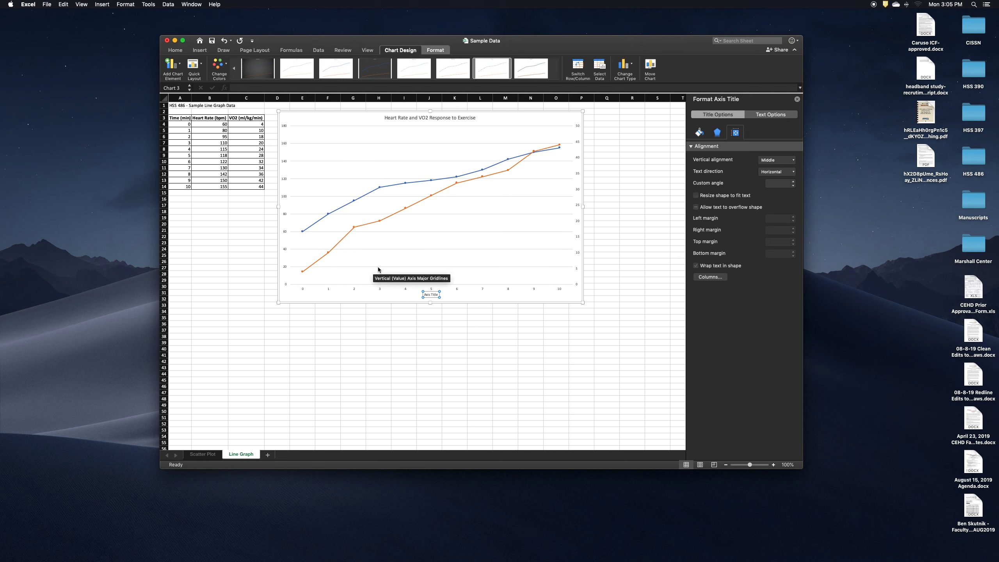
text(Time (min)
scroll(378, 270, down, 3)
scroll(379, 270, up, 3)
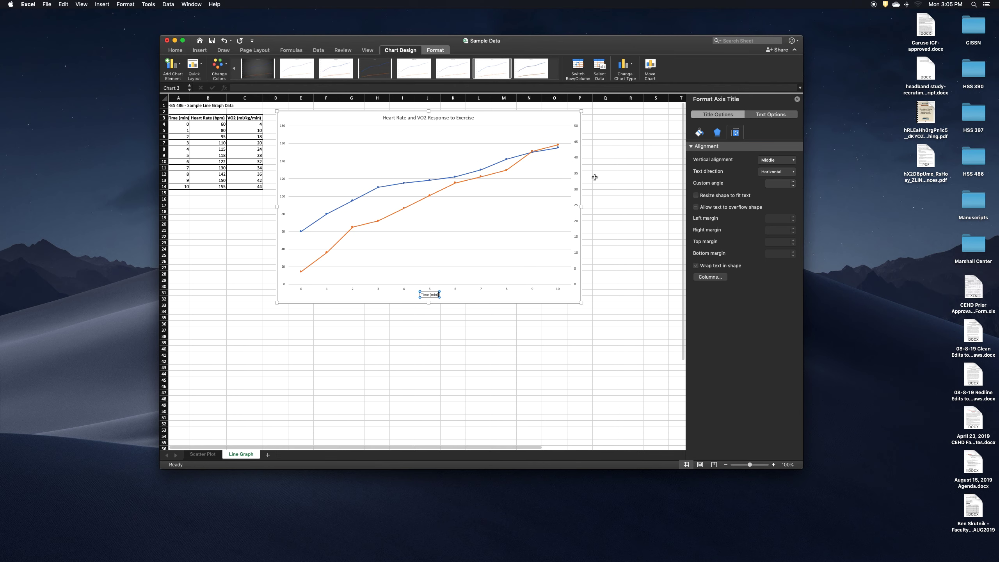
Set the chart title's font size to 28
click(176, 51)
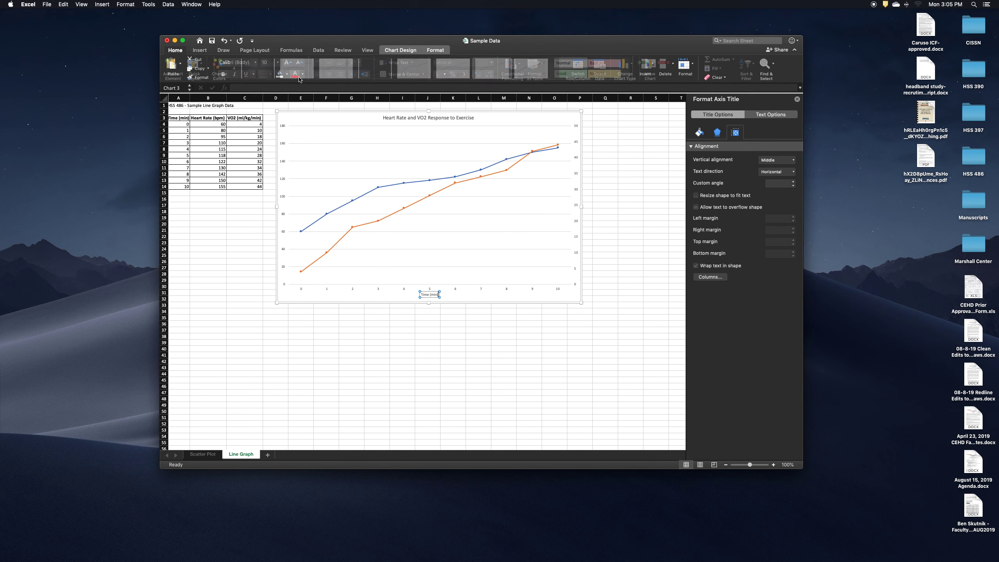
click(277, 62)
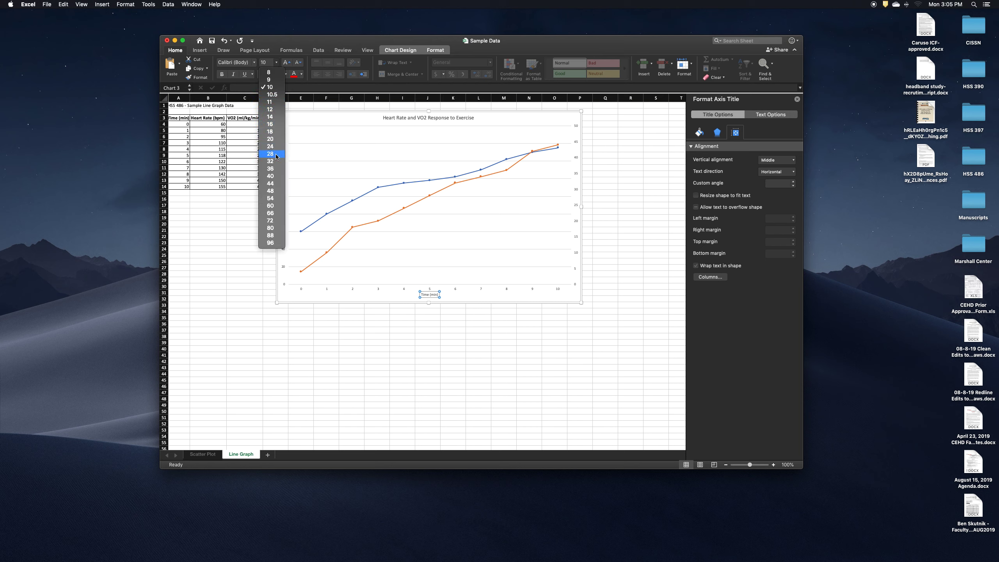
click(391, 123)
click(393, 116)
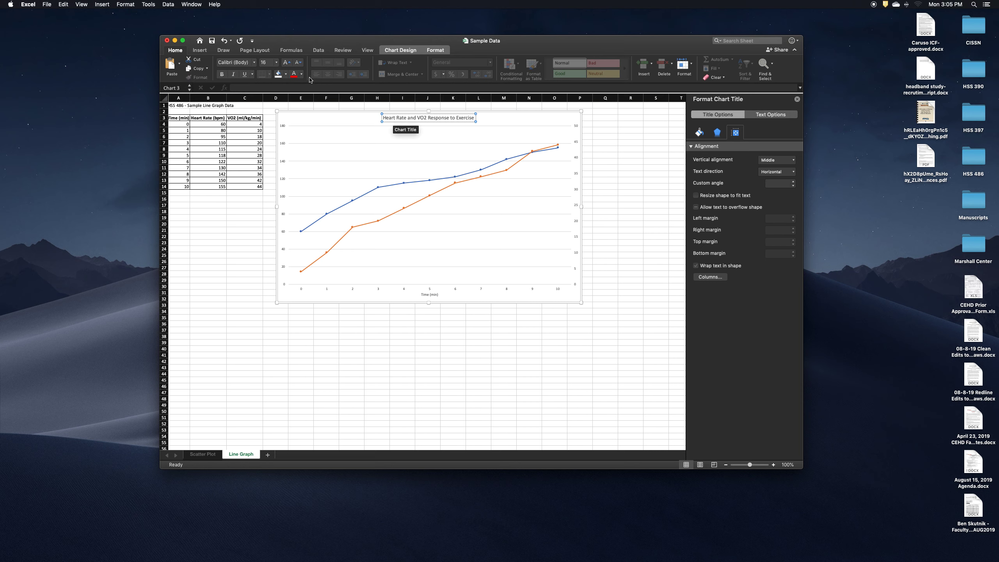
click(277, 62)
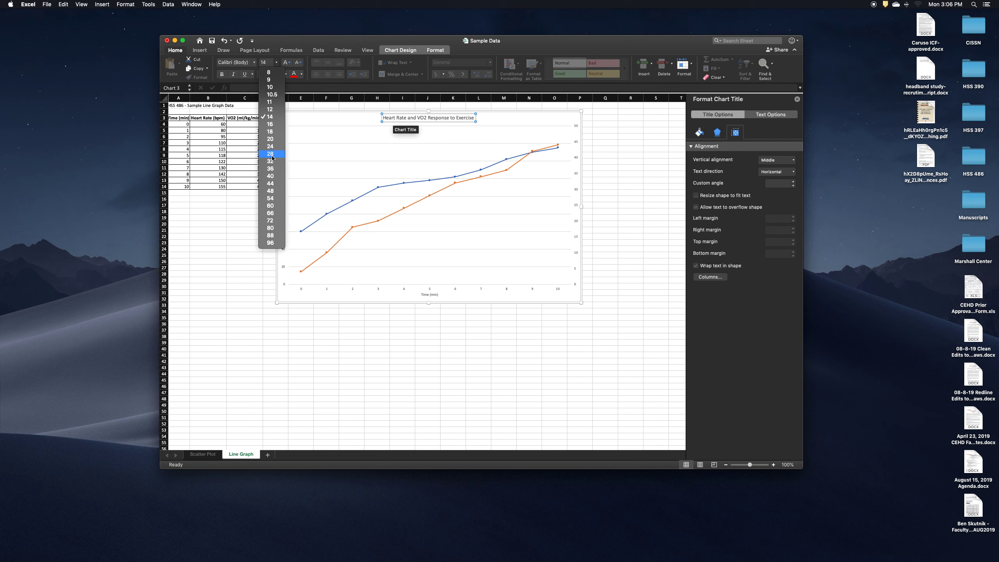
click(270, 154)
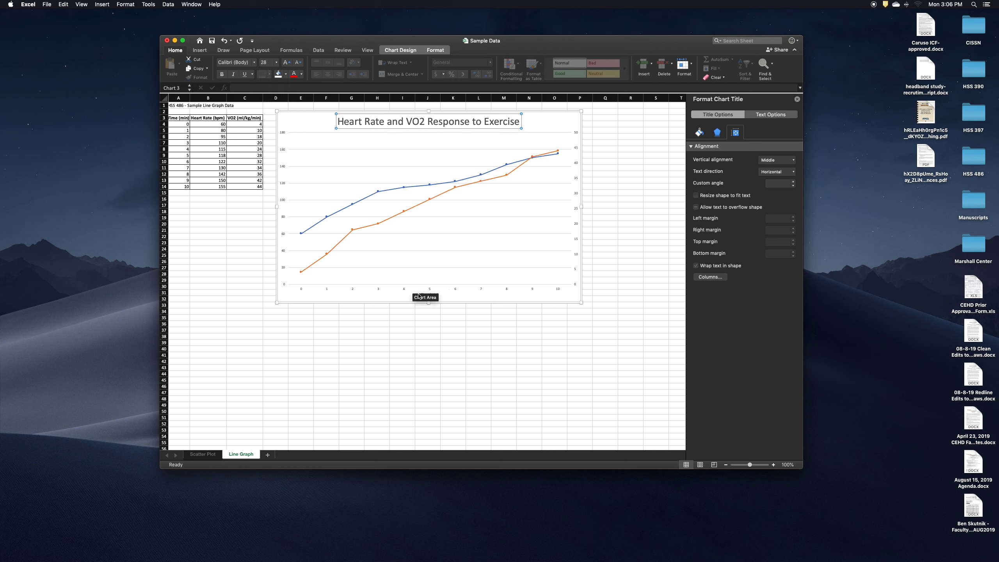
Set the font size of the "Time (min)" axis title to 16
click(431, 295)
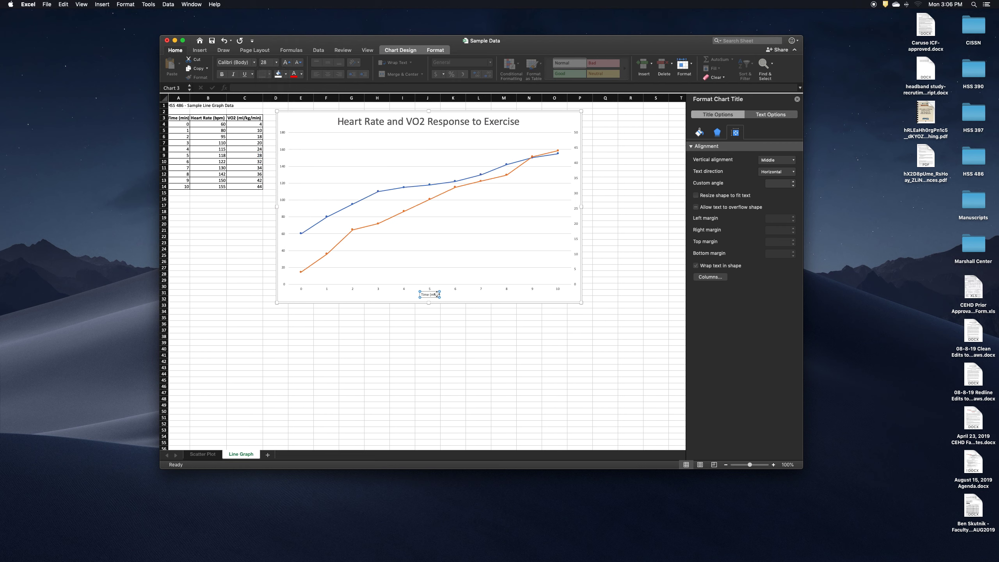
click(276, 62)
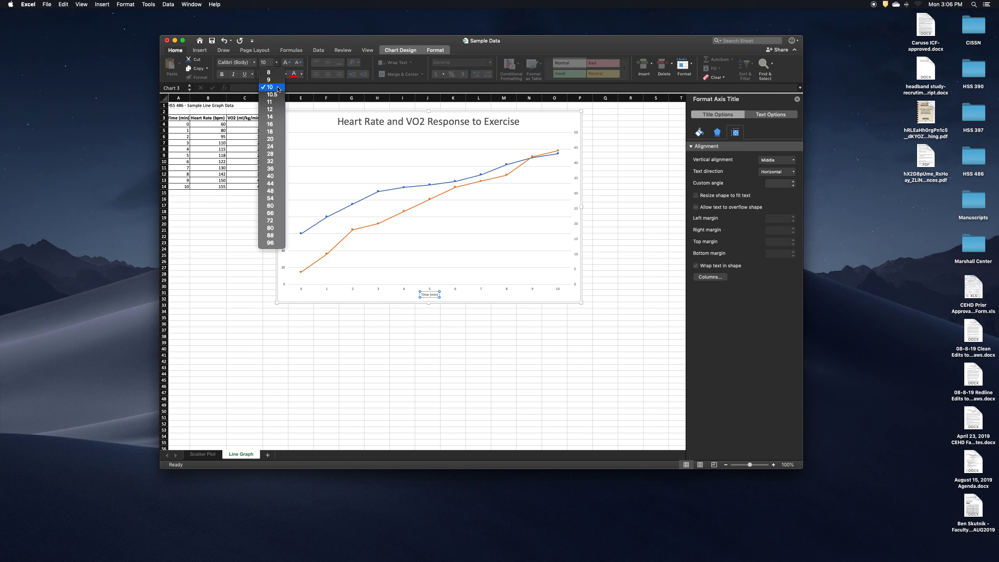
click(276, 65)
key(super+a)
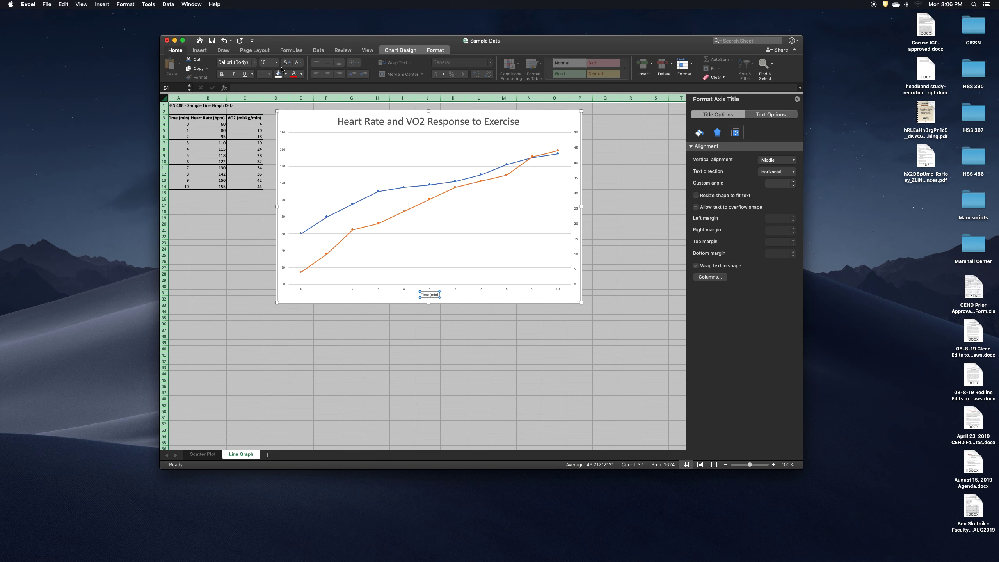
click(433, 295)
key(super+a)
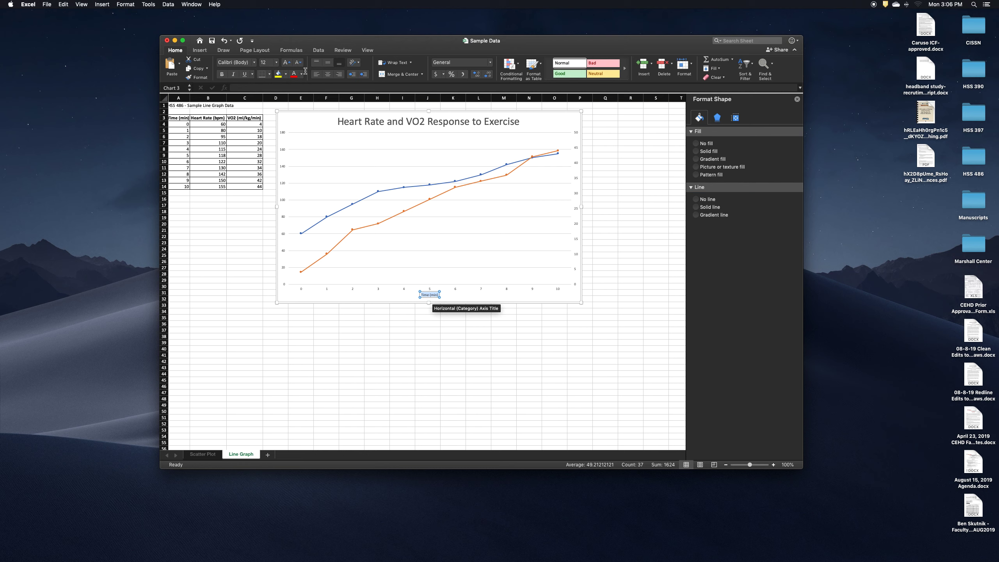
click(276, 63)
click(278, 124)
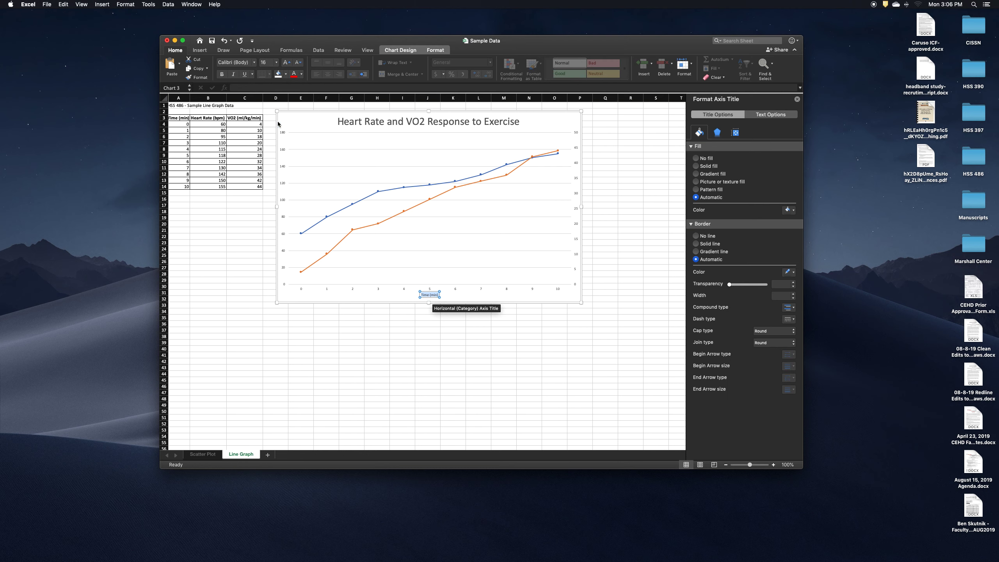
Add a primary vertical axis title reading "Heart Rate (bpm)" to the chart
click(282, 186)
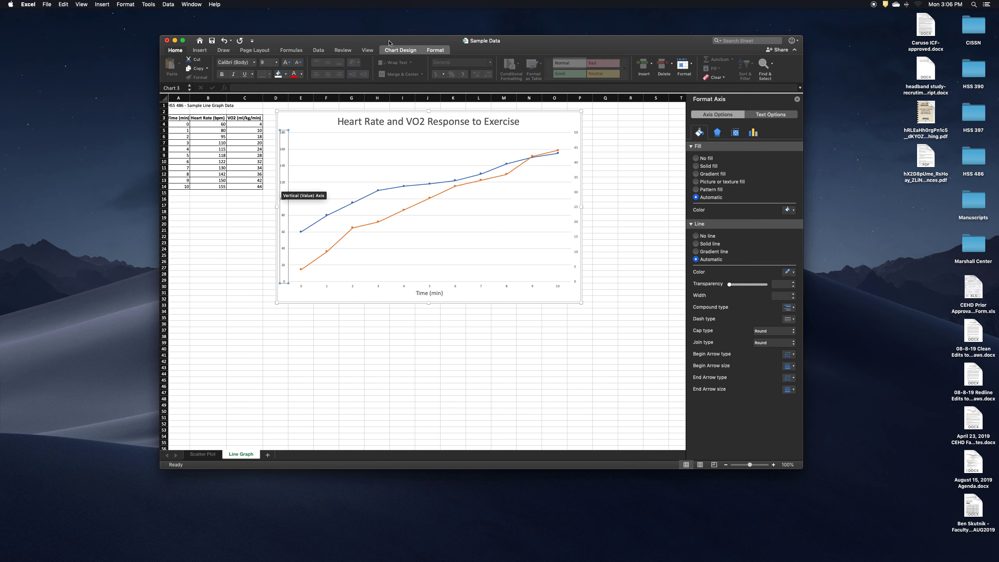
click(400, 51)
click(172, 64)
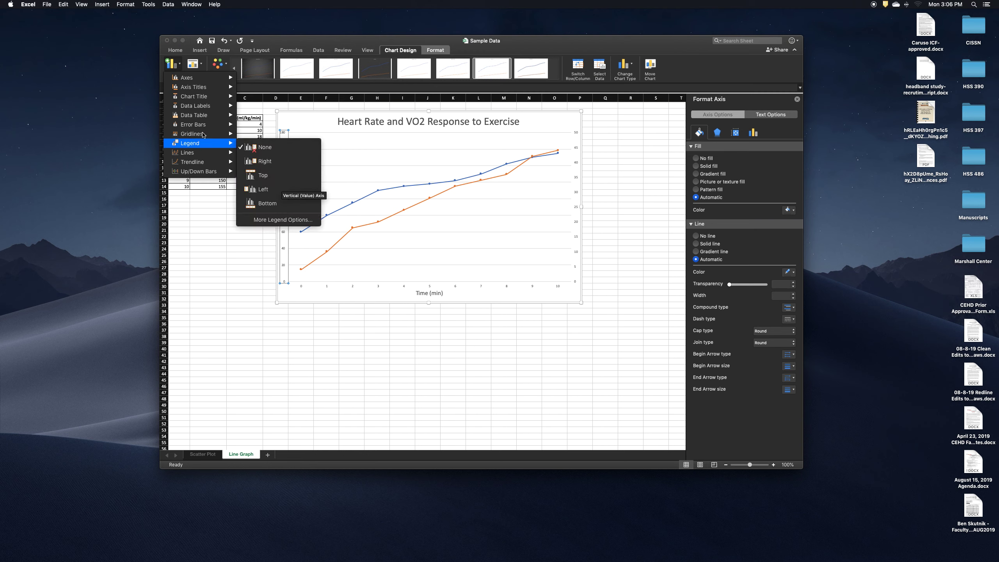
mouse_move(216, 89)
click(276, 103)
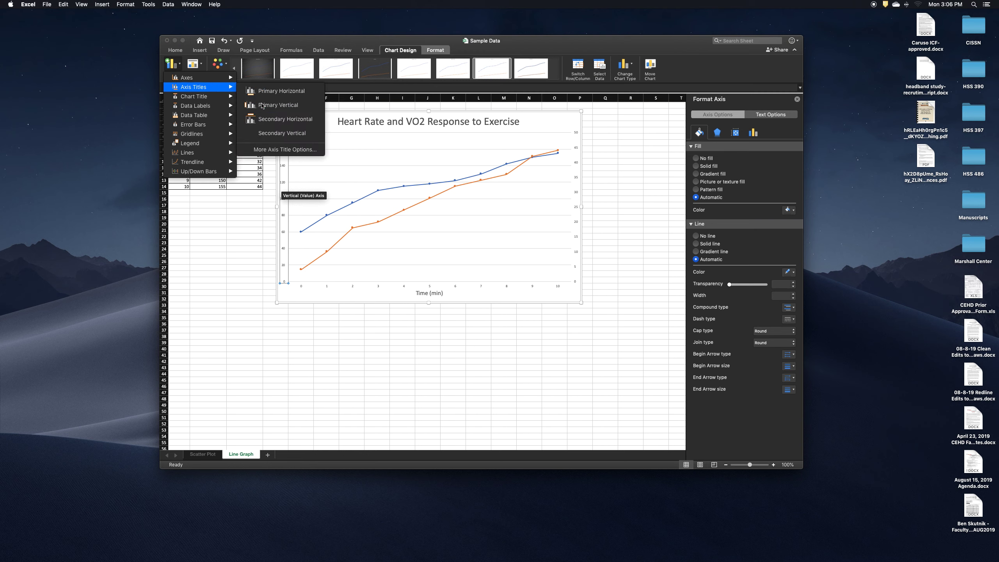
click(284, 207)
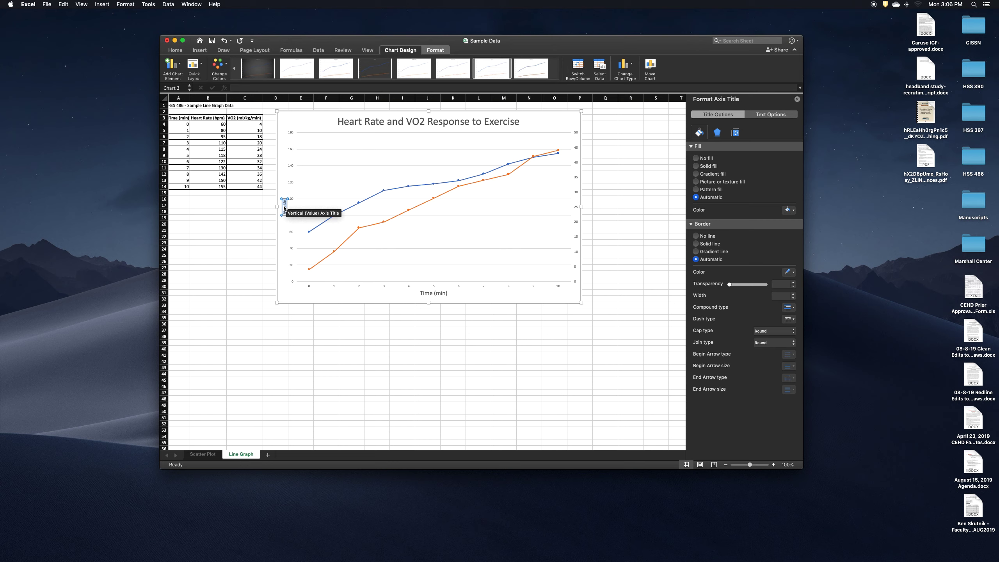
text(Heart Rate (bpm)
Set the font size of the "Heart Rate (bpm)" axis title to 16
key(super+a)
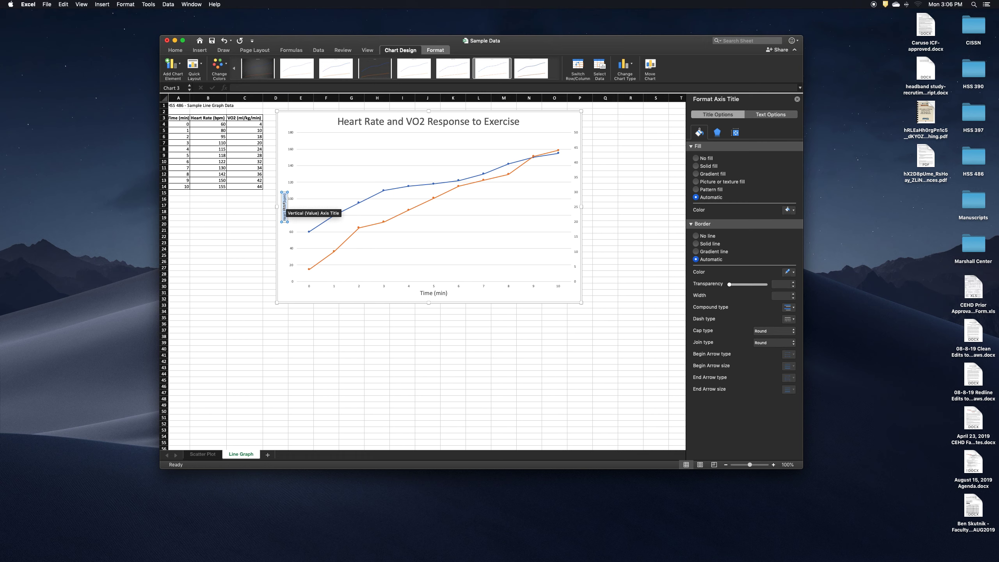
click(176, 50)
click(277, 63)
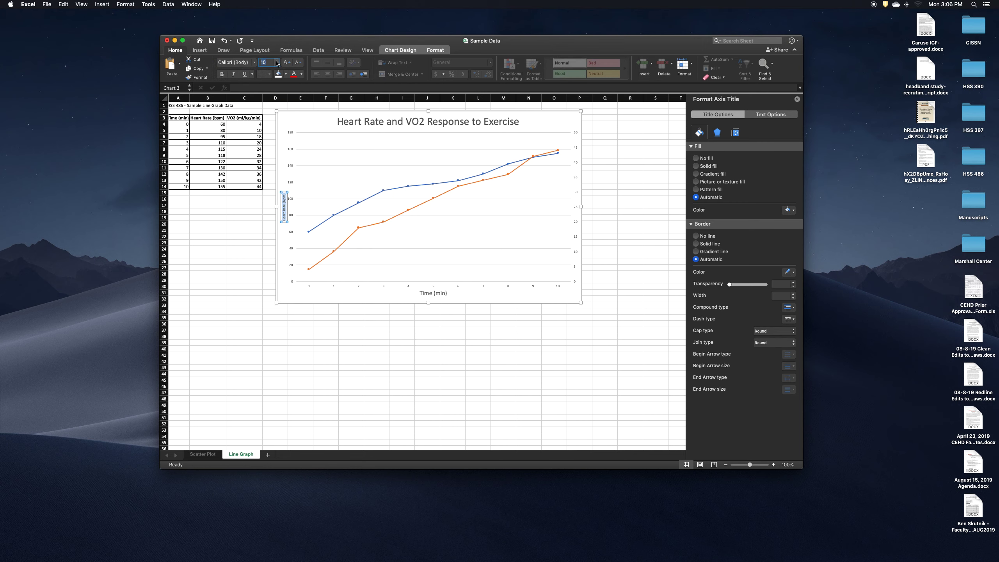
click(271, 125)
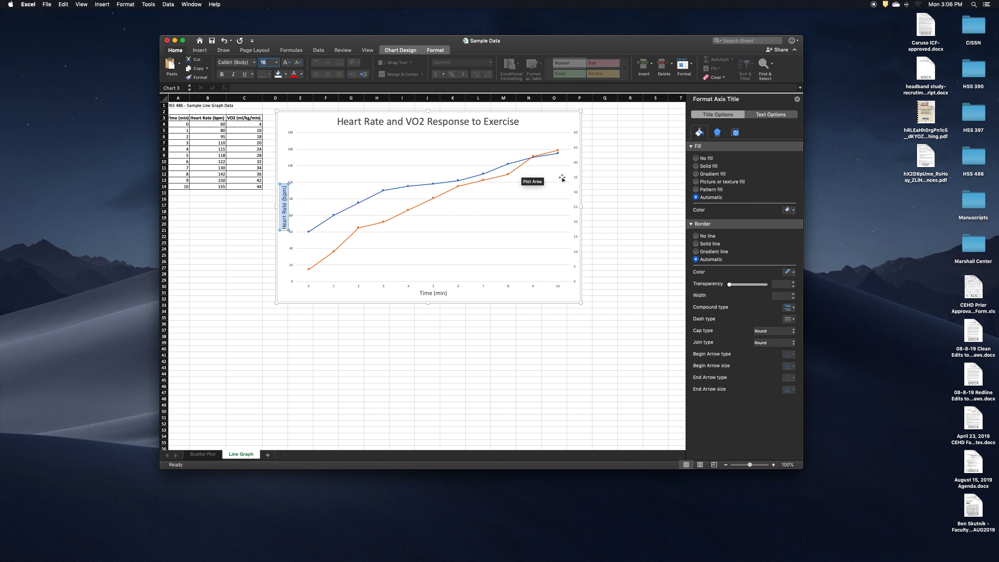
Add a secondary vertical axis title reading "VO2 (mL/kg/min)" to the chart
click(578, 194)
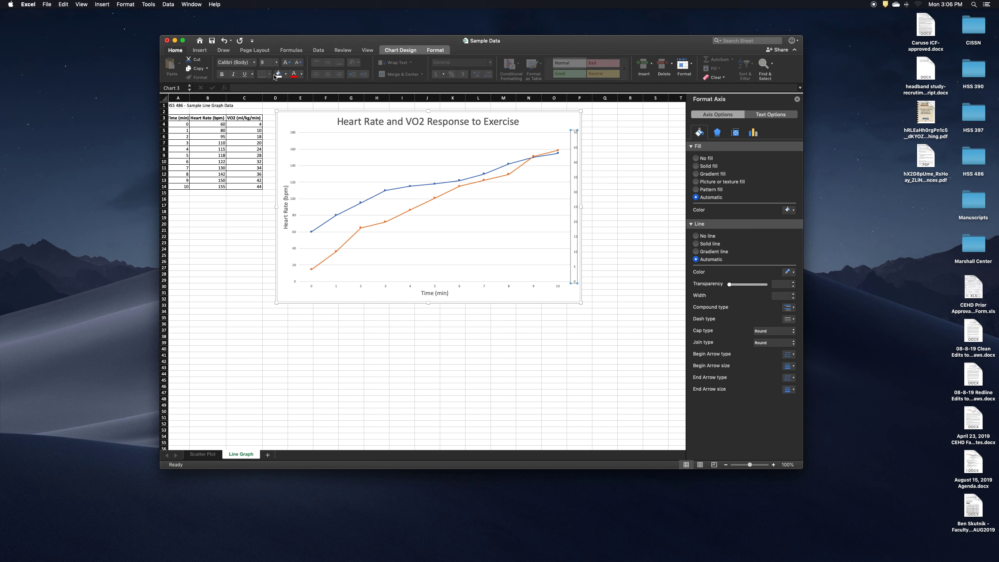
click(407, 52)
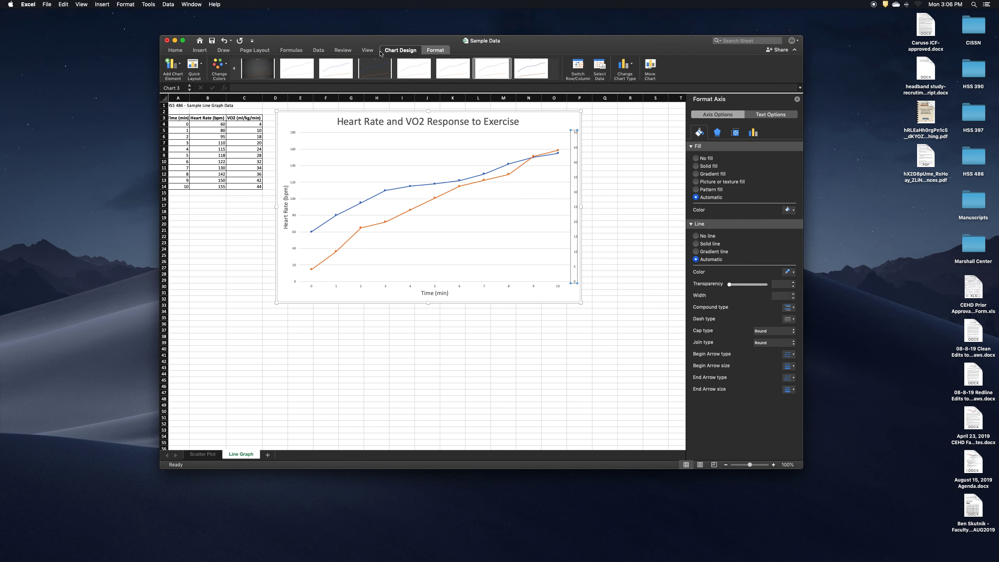
click(182, 64)
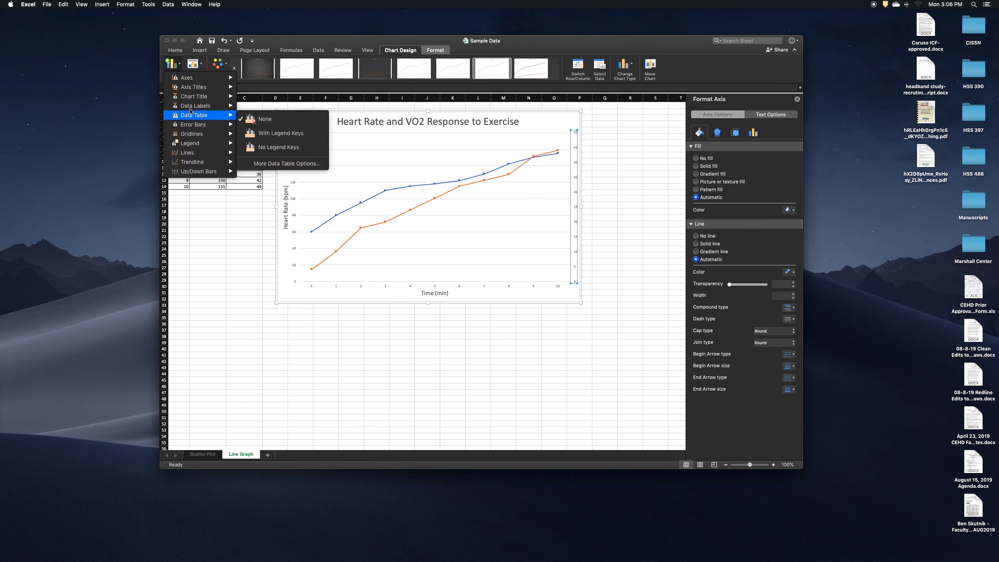
mouse_move(185, 87)
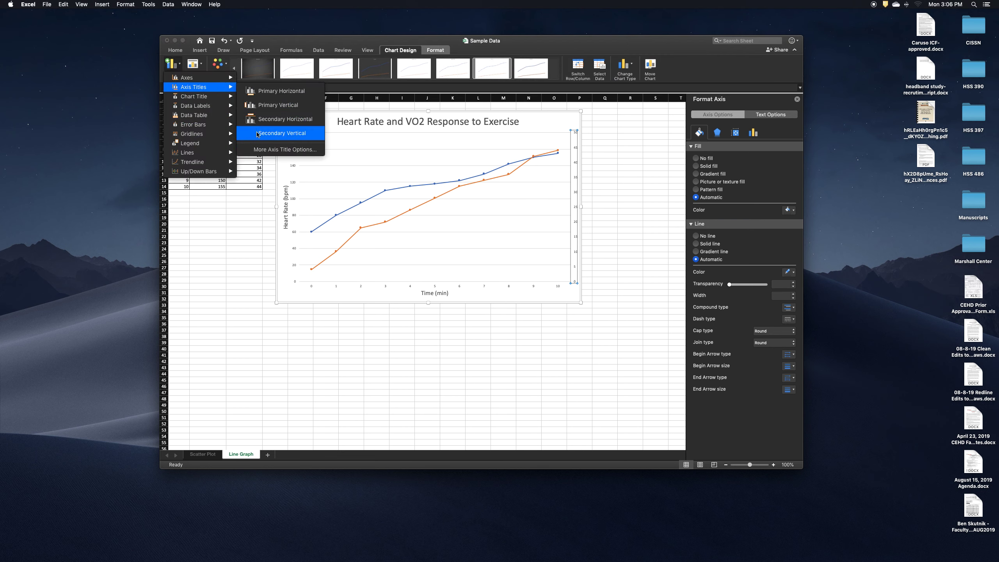
click(282, 133)
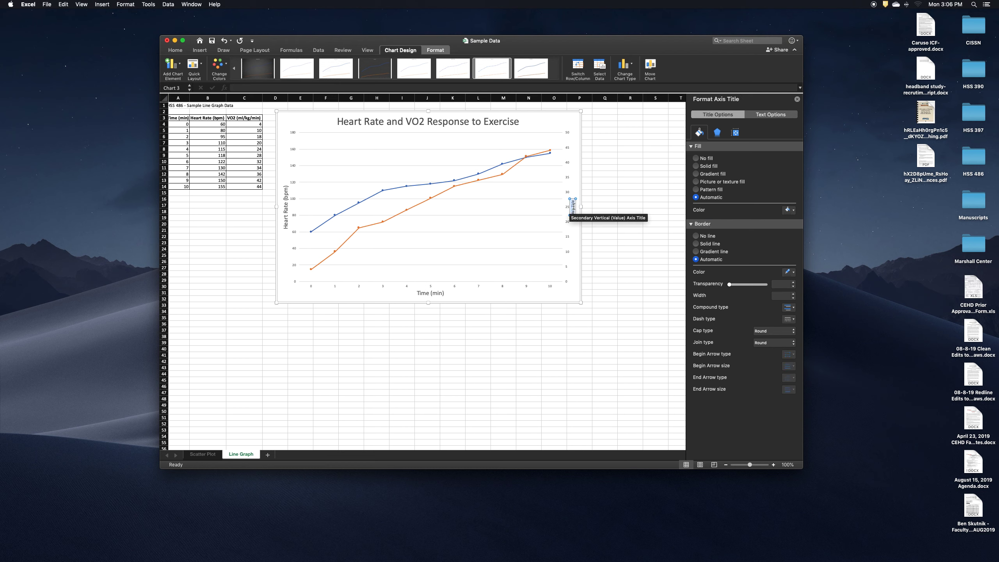
text(VO2 (ml/kg/min)
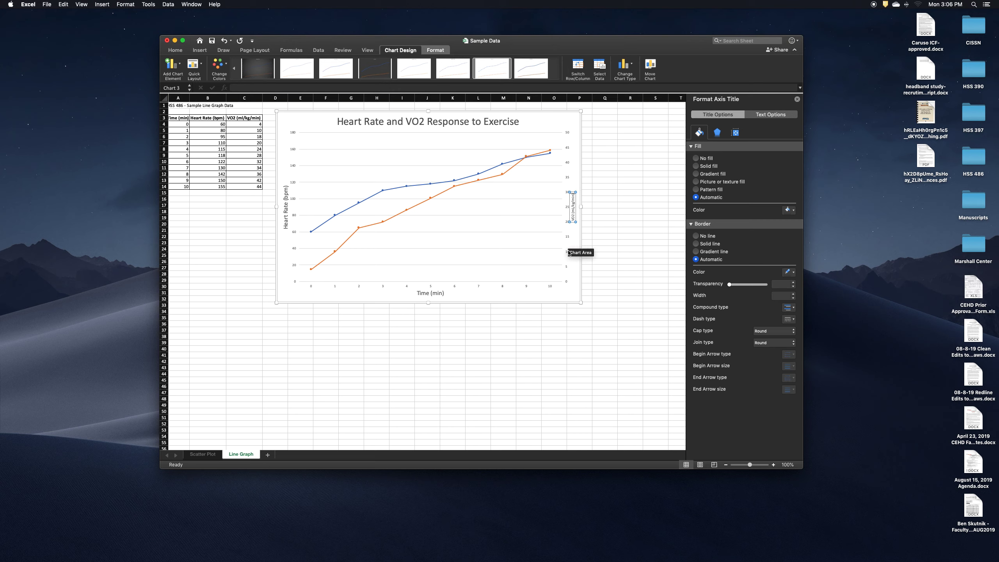
Set the font size of the "VO2 (mL/kg/min)" axis title to 16
click(574, 234)
click(574, 212)
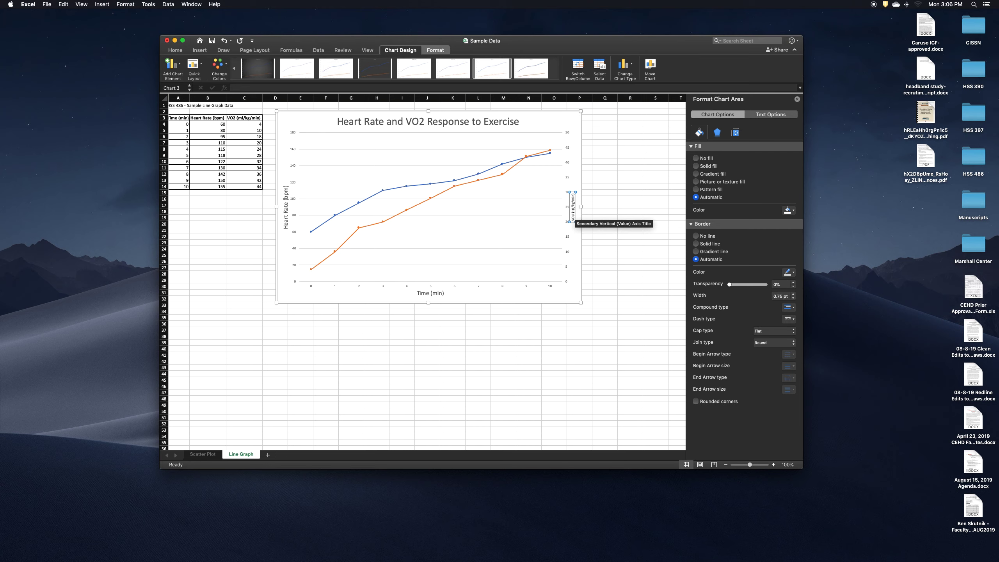
scroll(417, 136, down, 2)
key(super+a)
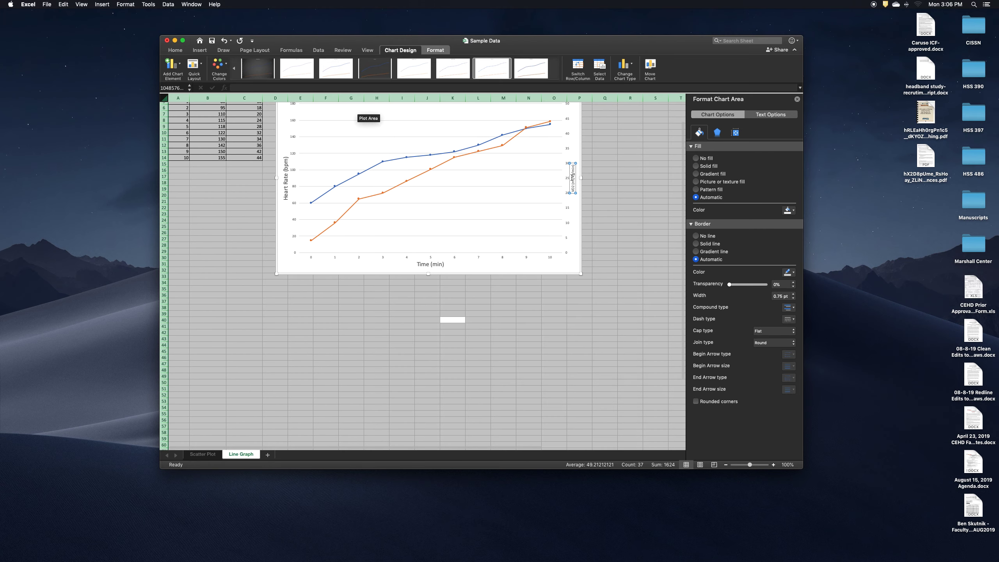
double_click(573, 176)
key(super+a)
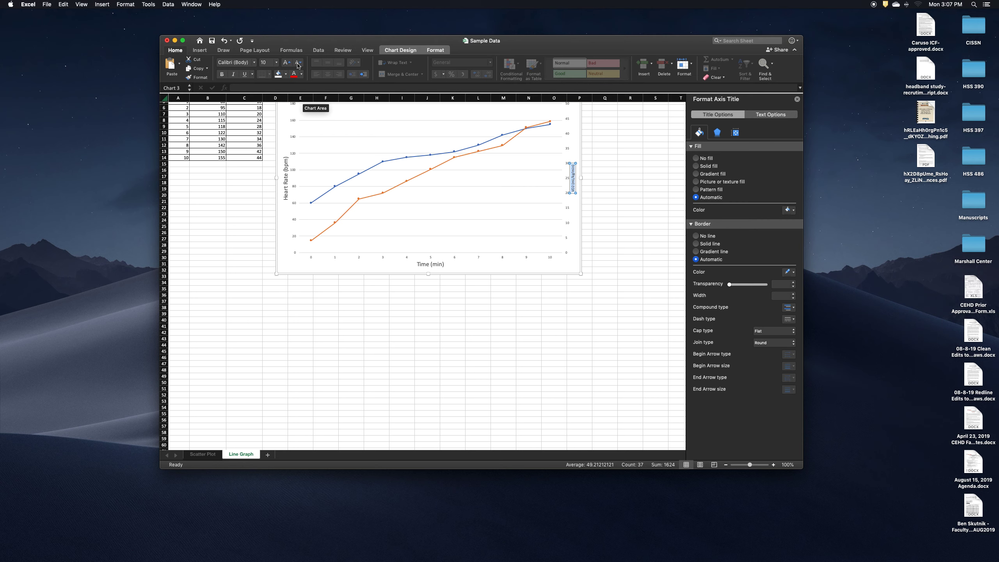
click(276, 62)
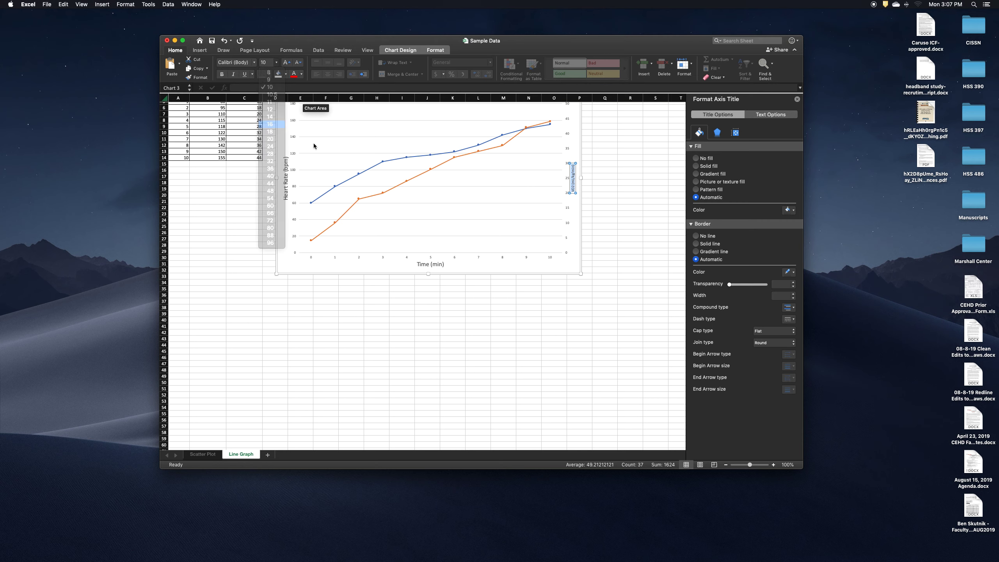
scroll(433, 169, up, 4)
click(603, 194)
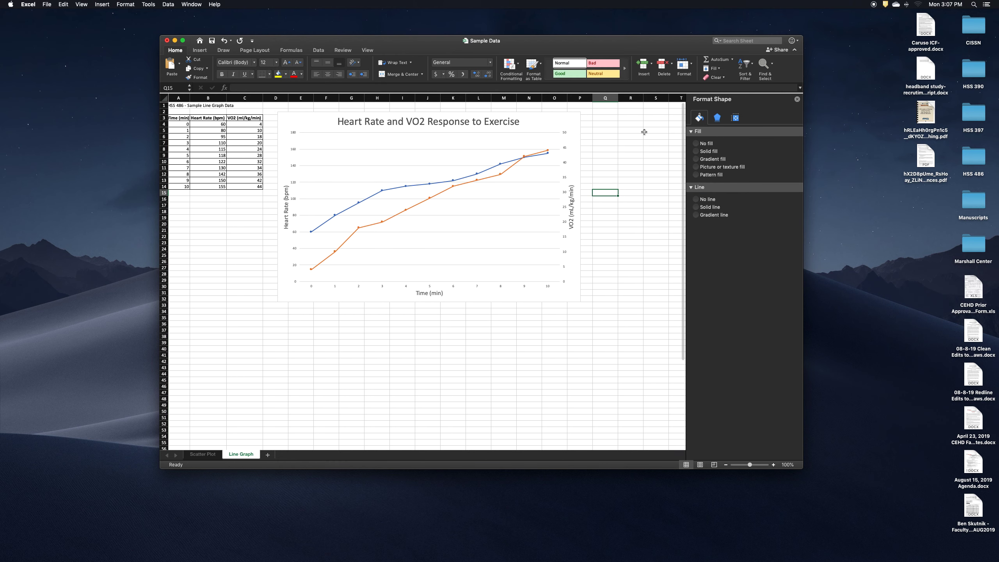
Add a legend on the right side of the chart
click(319, 130)
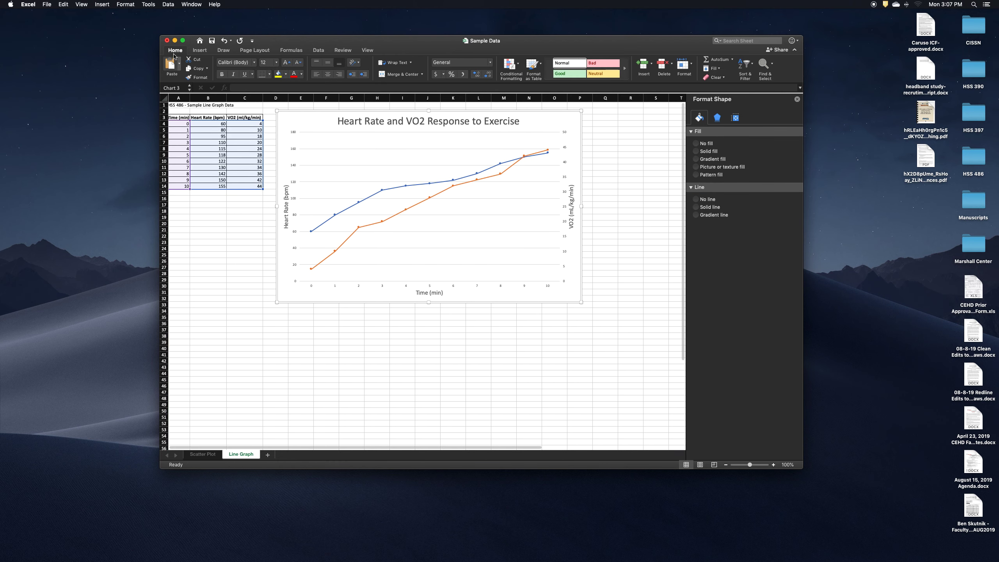
click(401, 50)
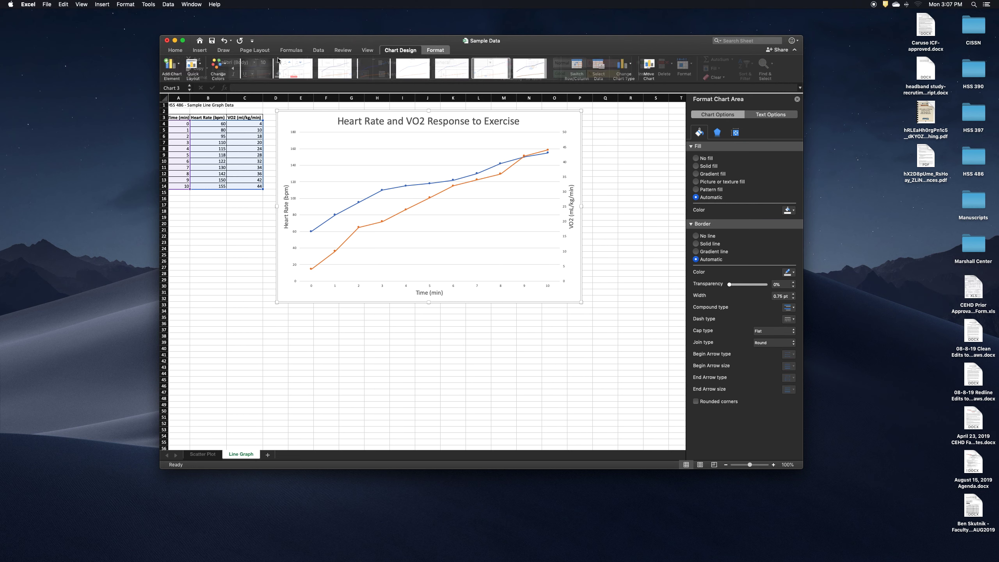
click(172, 63)
mouse_move(189, 144)
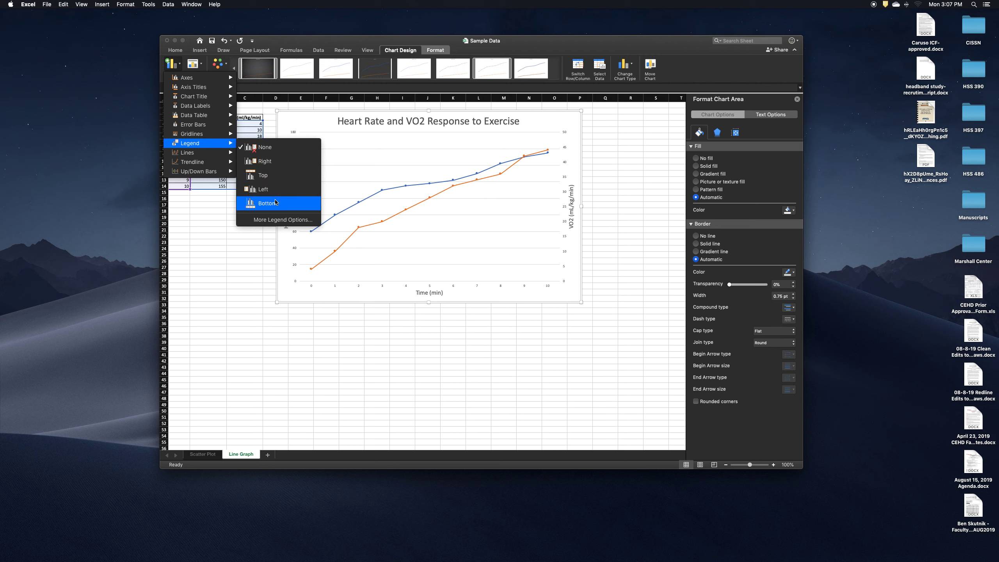
click(276, 167)
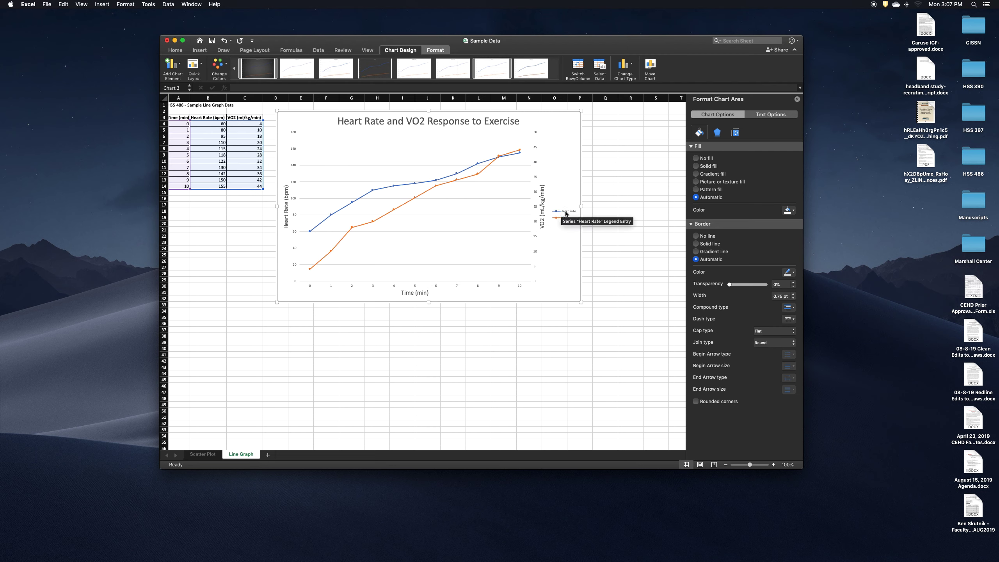
Allow the legend to overlap the chart, then move it into the plot's lower-right area and enlarge its box
click(735, 133)
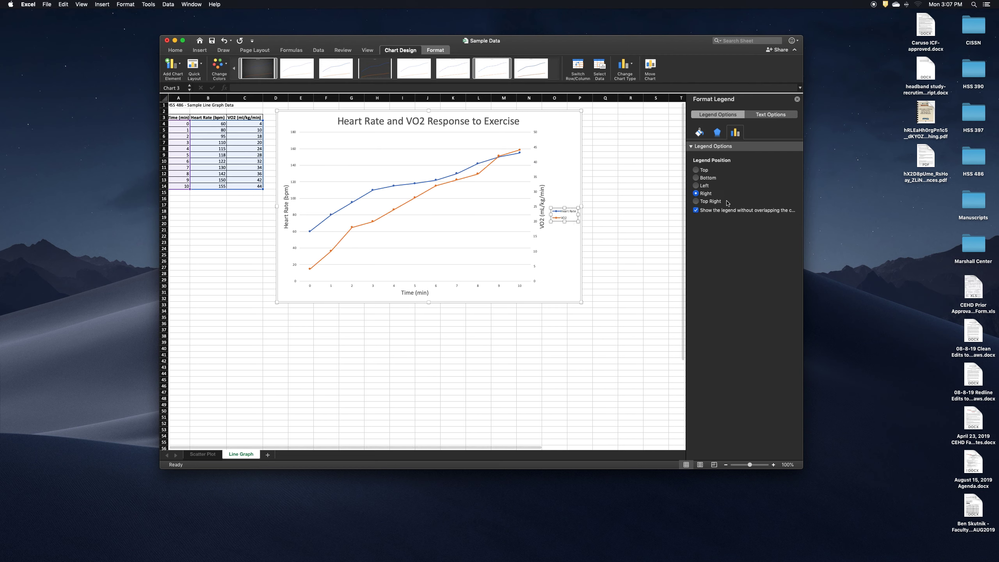
click(696, 210)
drag(558, 215, 562, 283)
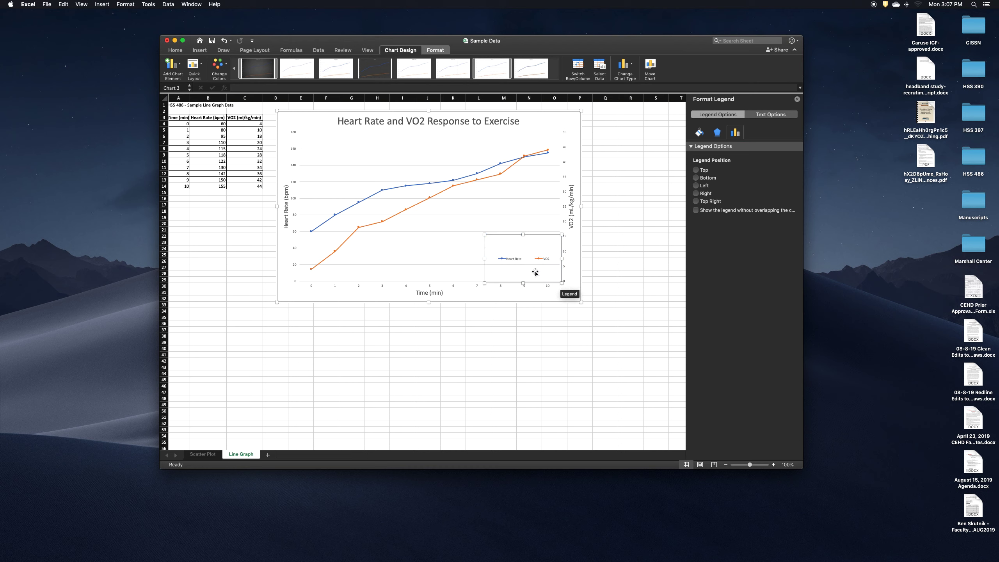
drag(485, 234, 453, 201)
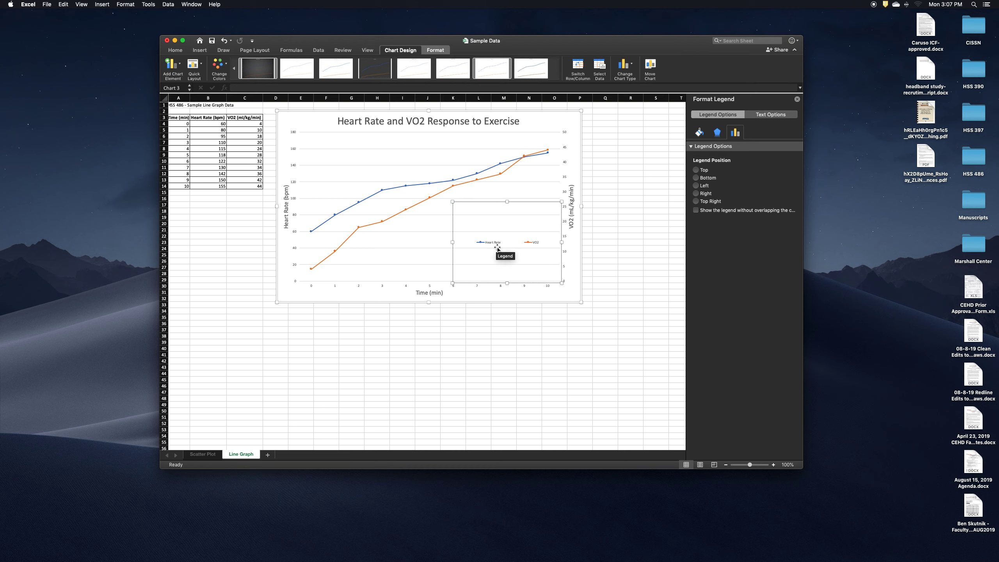
Set the font size of the Heart Rate and VO2 legend entries to 16
click(488, 243)
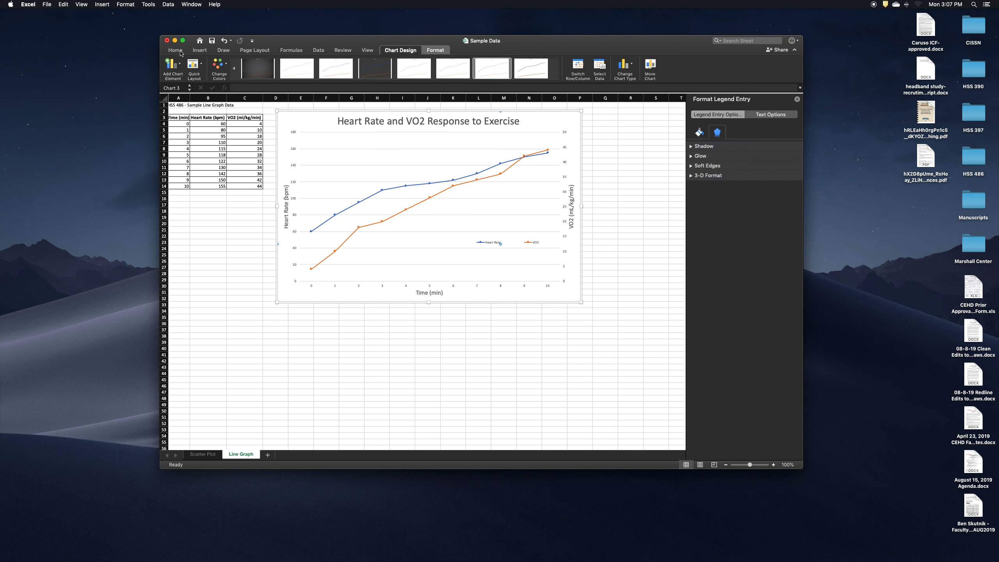
click(175, 50)
click(276, 62)
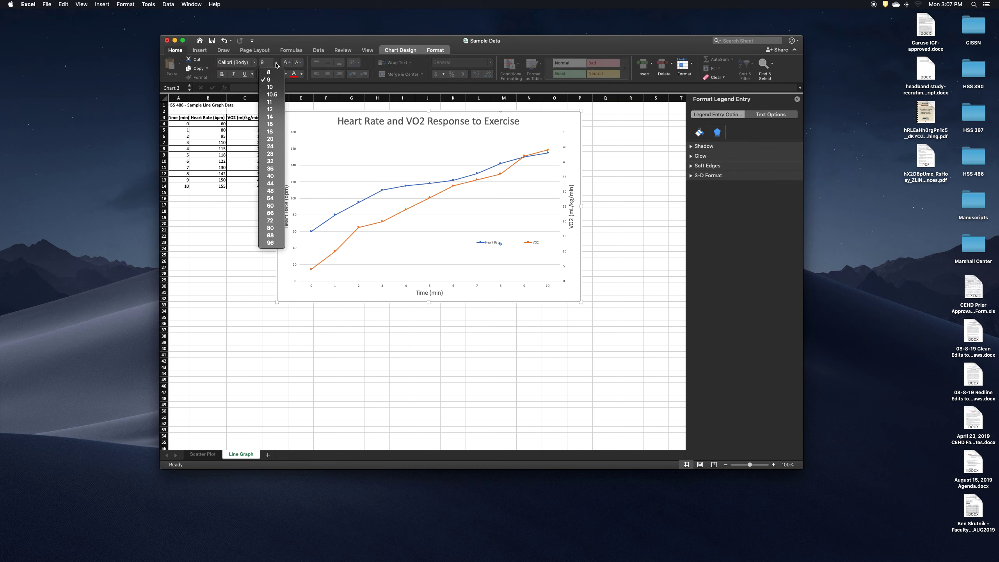
click(270, 125)
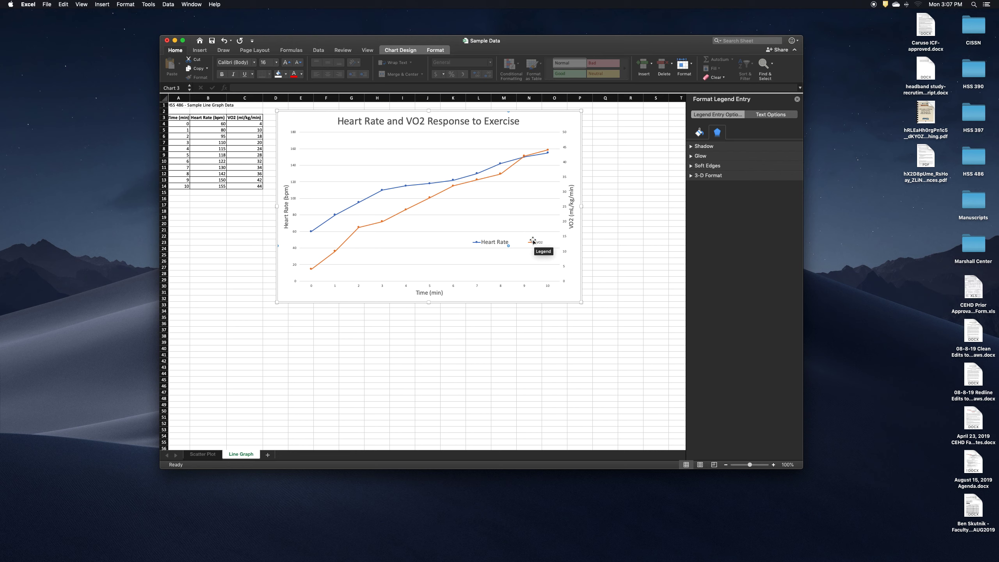
click(542, 244)
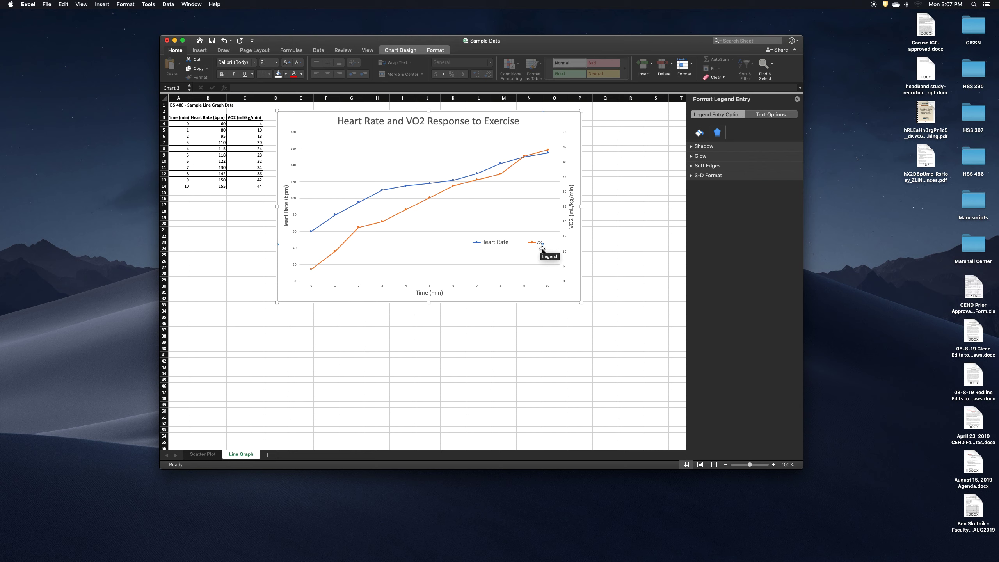
click(276, 62)
click(273, 125)
click(663, 229)
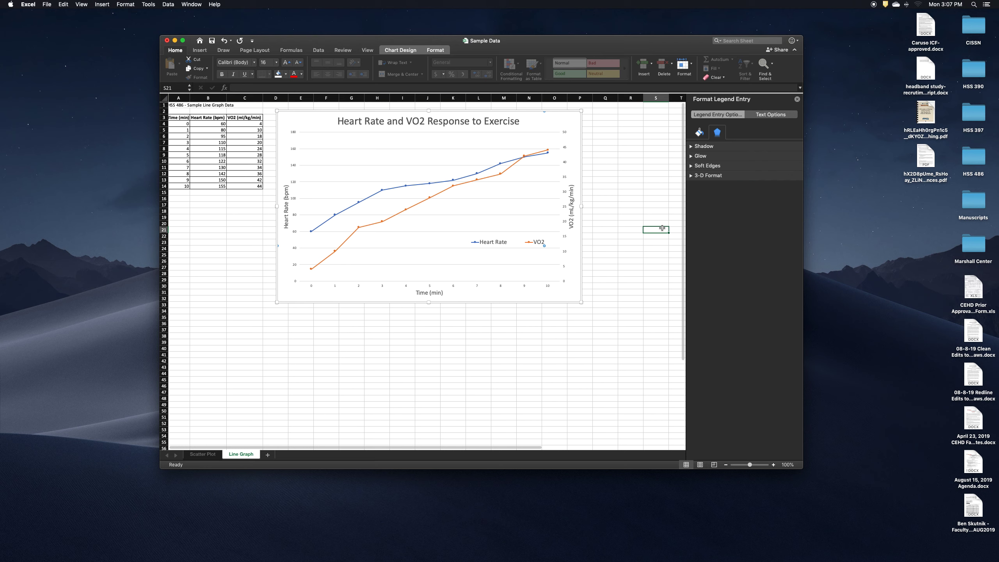
click(663, 247)
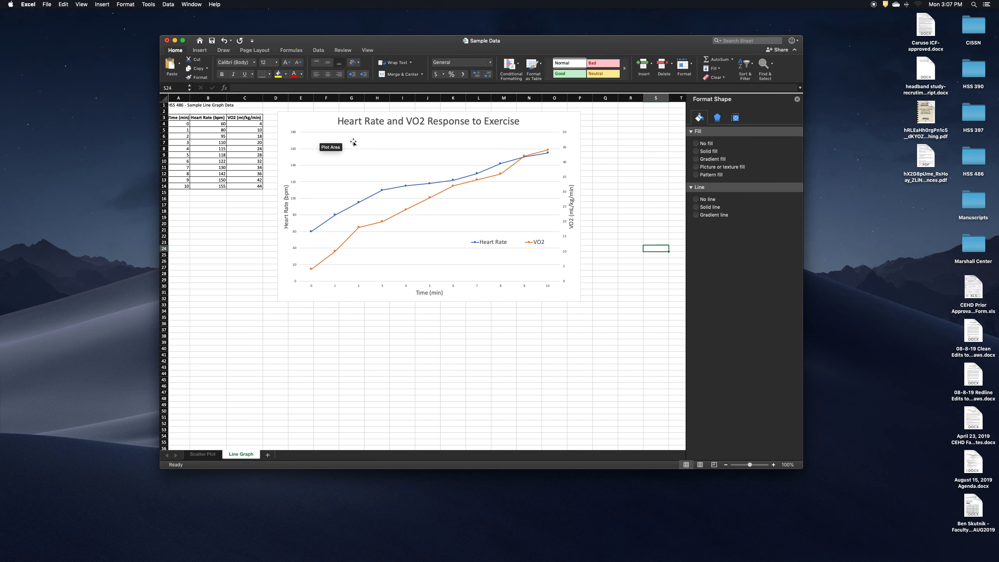
click(322, 123)
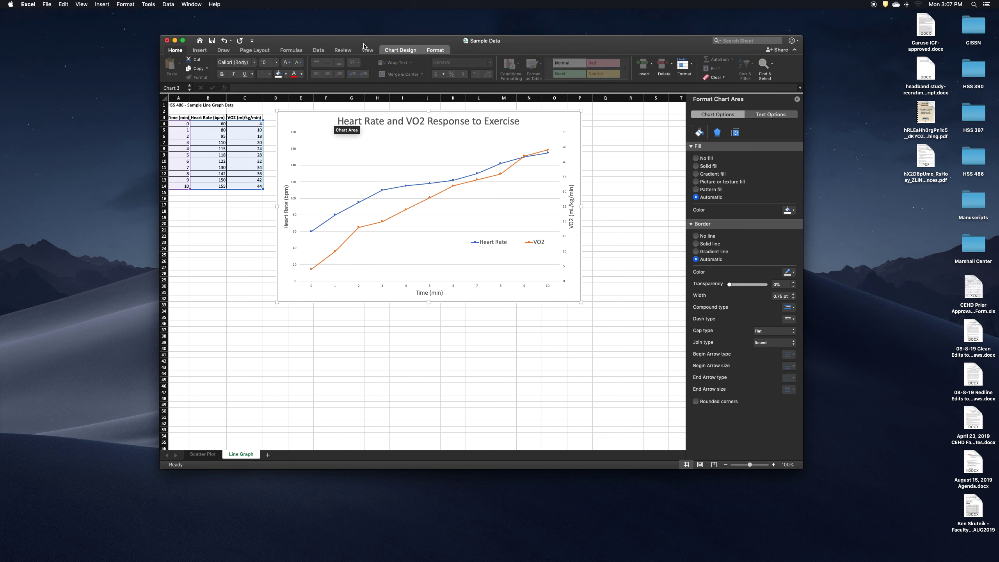
click(400, 50)
click(172, 64)
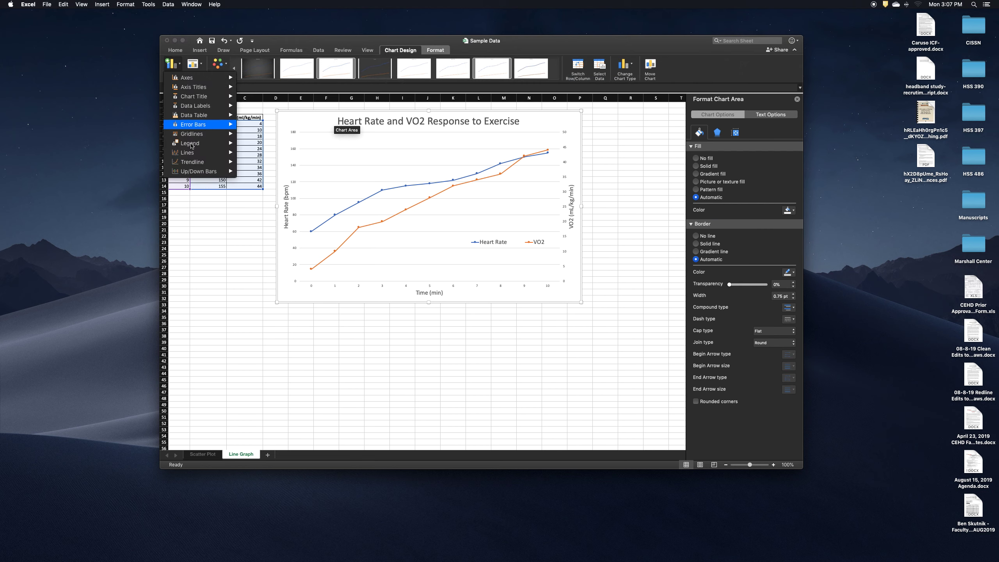
mouse_move(194, 165)
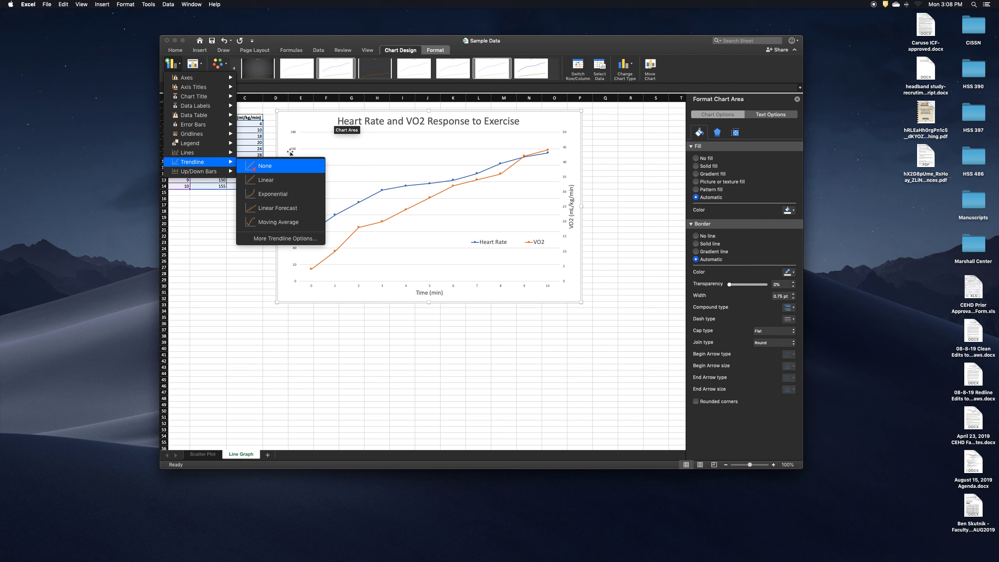
click(323, 123)
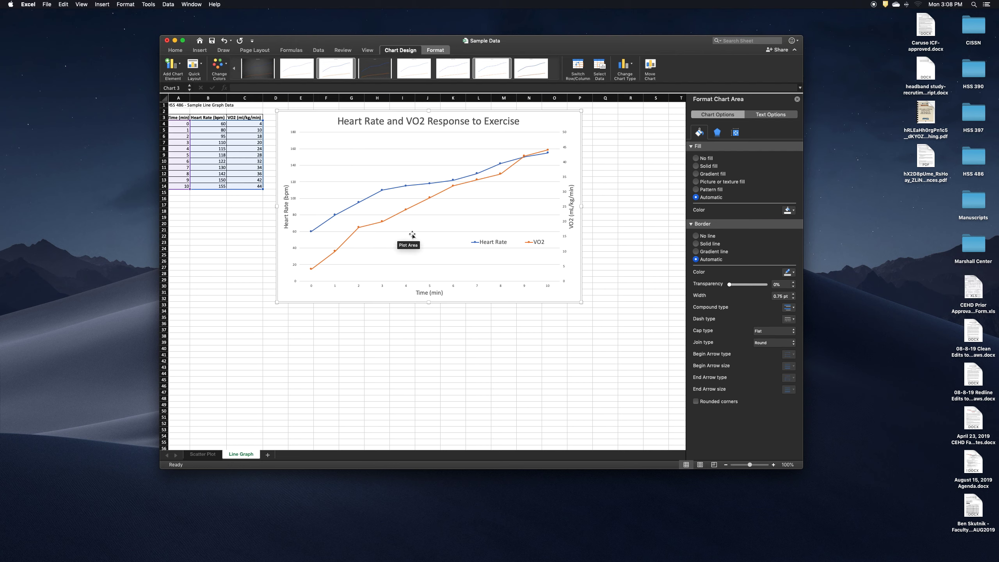